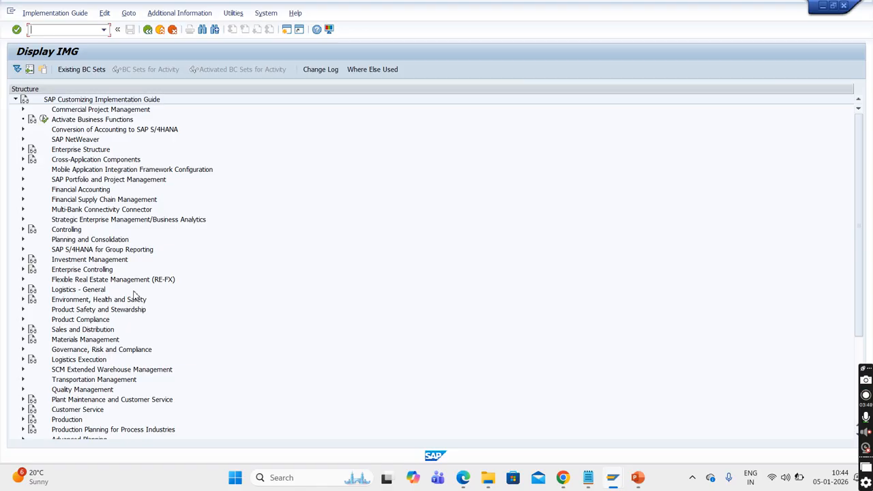
- Read the Financial Accounting documentation under Enterprise Structure > Definition, then collapse the Enterprise Structure branch
left_click(22, 150)
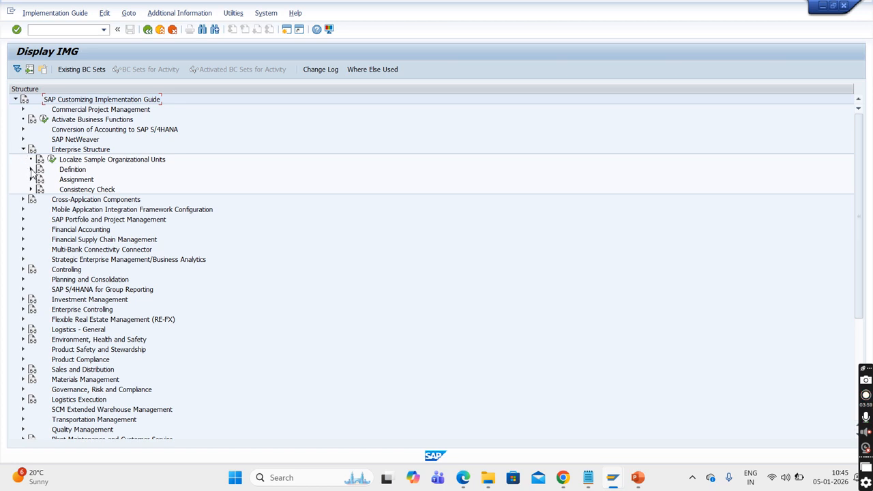
left_click(30, 169)
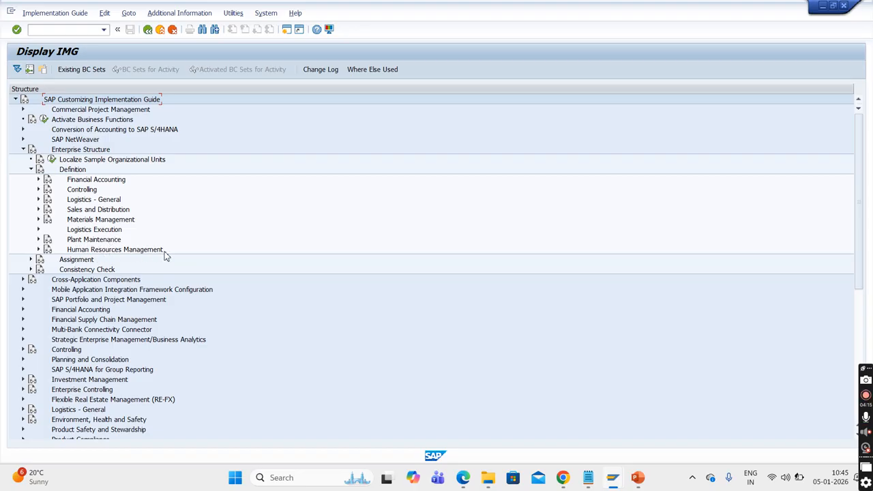
left_click(49, 185)
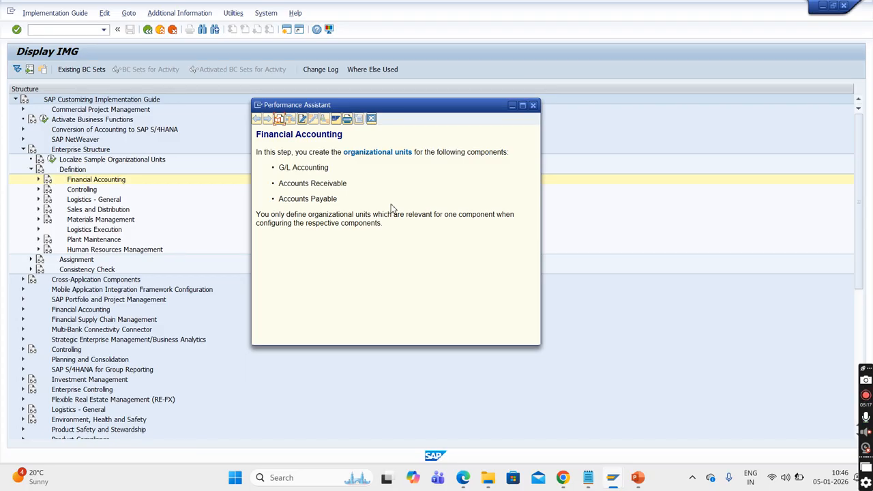
left_click(372, 119)
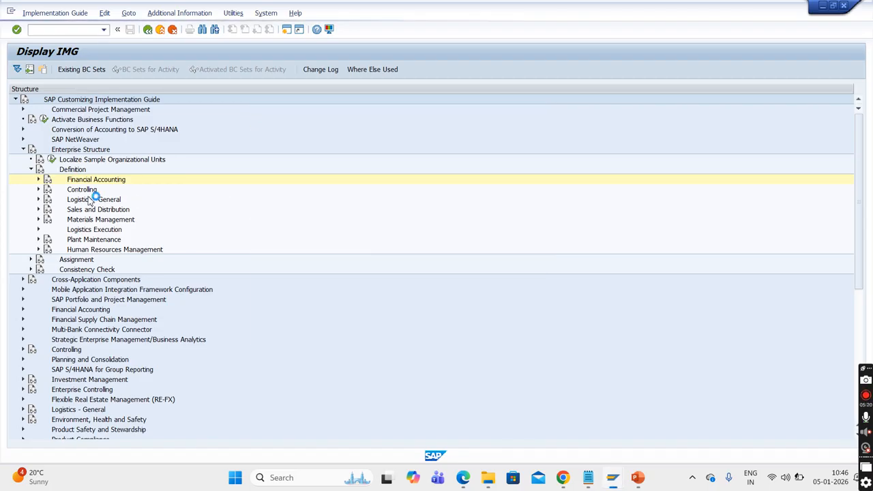
left_click(31, 170)
left_click(23, 151)
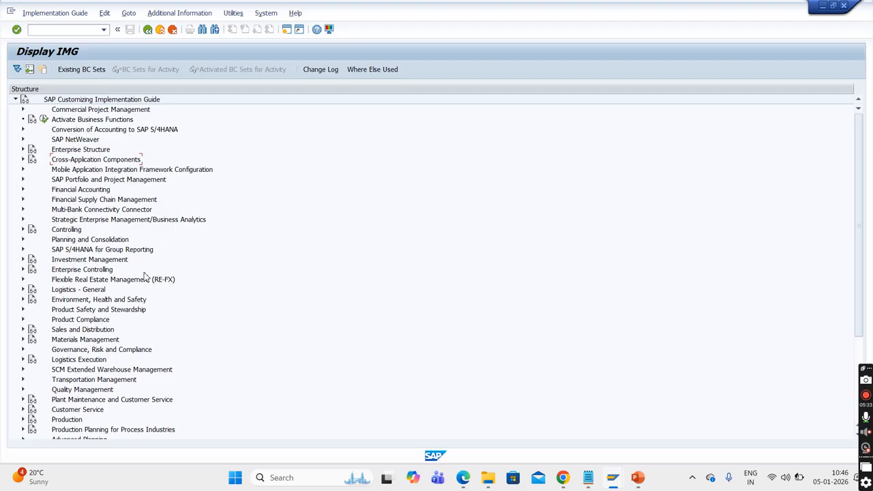
- Run transaction SIMGH in the current session, replacing the IMG display
left_click(60, 31)
type("/nsimgh")
key("Return")
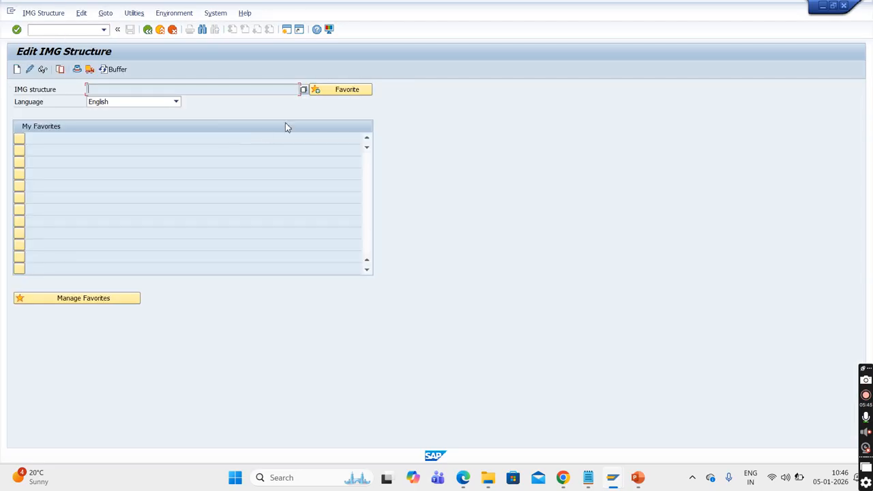
- Find IMG structures titled "Sales and distribution" and choose Sales and Distribution as the IMG structure
left_click(305, 91)
type("Sales")
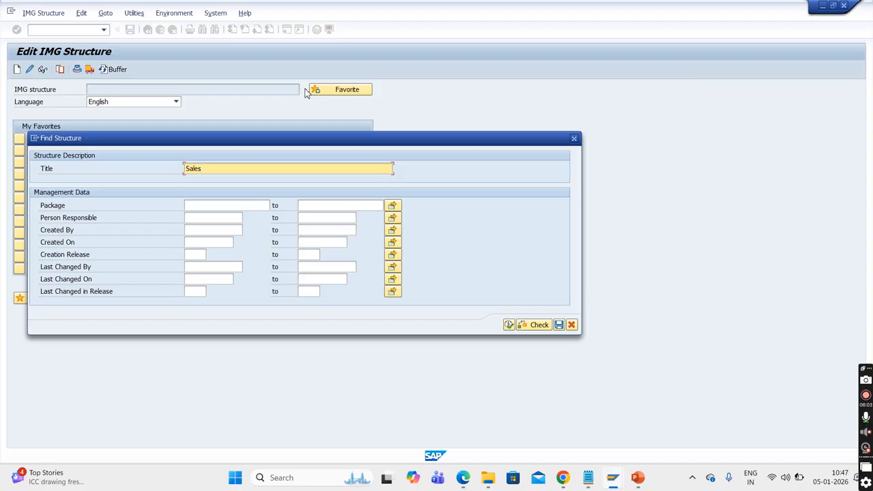
type(" and distribution")
left_click(510, 325)
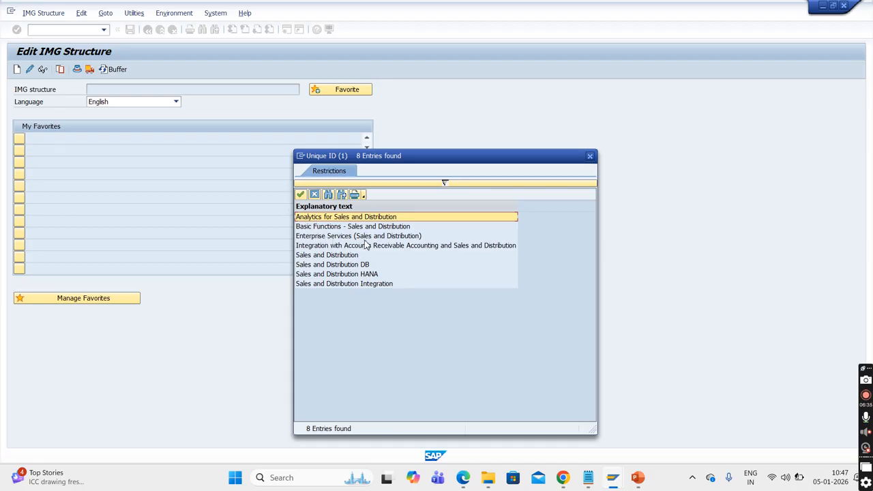
double_click(343, 256)
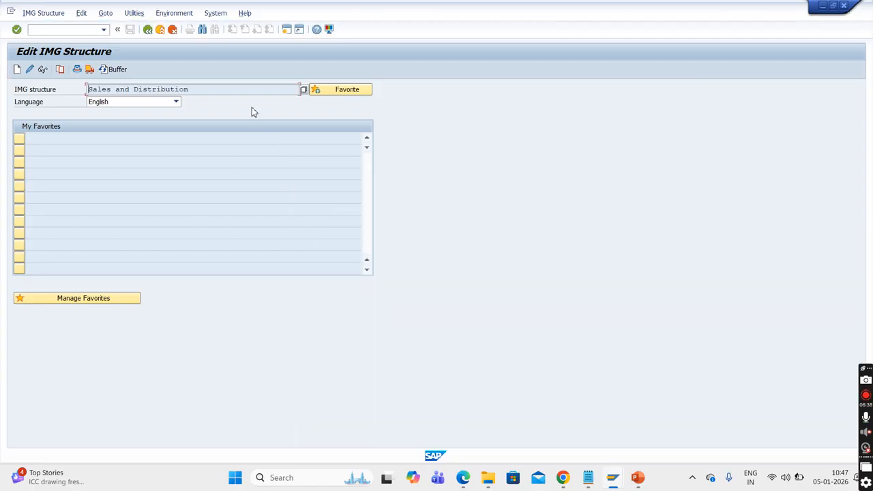
- Add the Sales and Distribution structure to the favorites and display its IMG tree
left_click(327, 93)
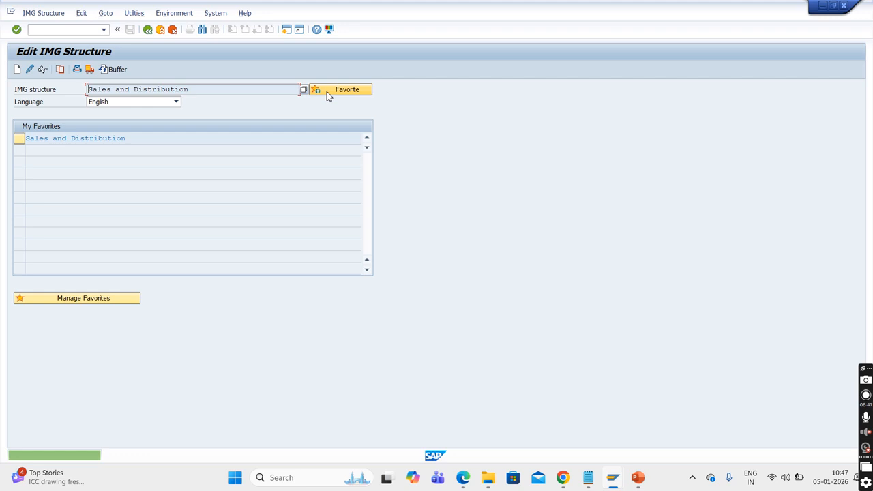
left_click(21, 141)
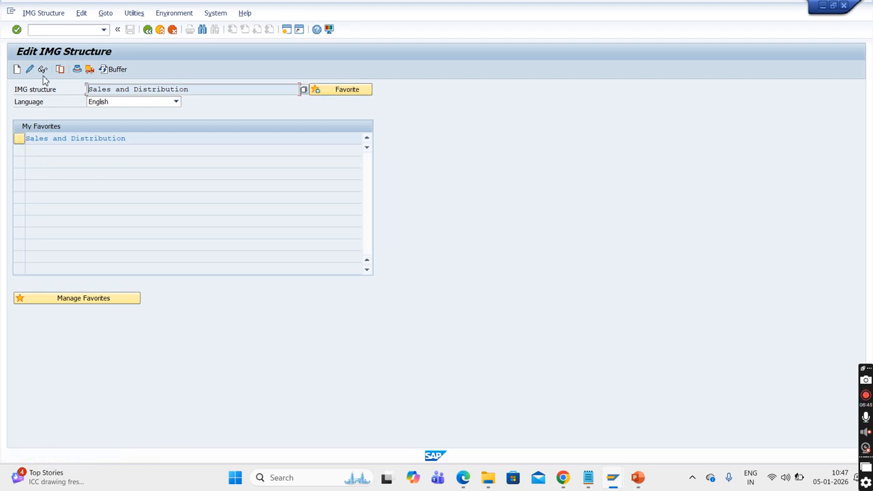
left_click(20, 142)
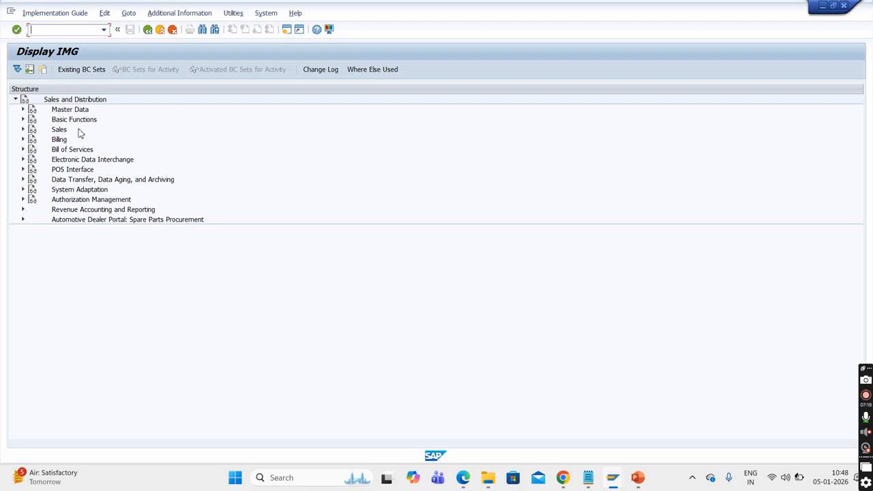
- View the Basic Functions activities and the Define Sales Document Types table under Sales > Sales Documents > Sales Document Header, then return to the tree
left_click(22, 119)
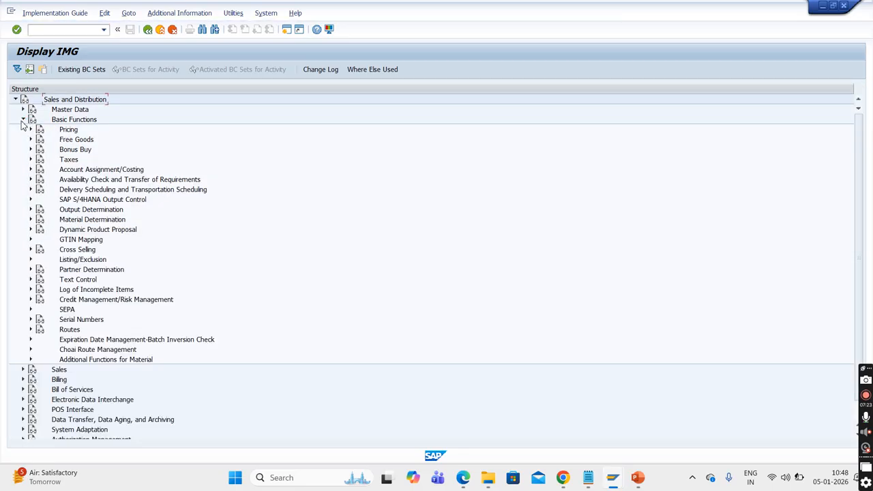
left_click(23, 119)
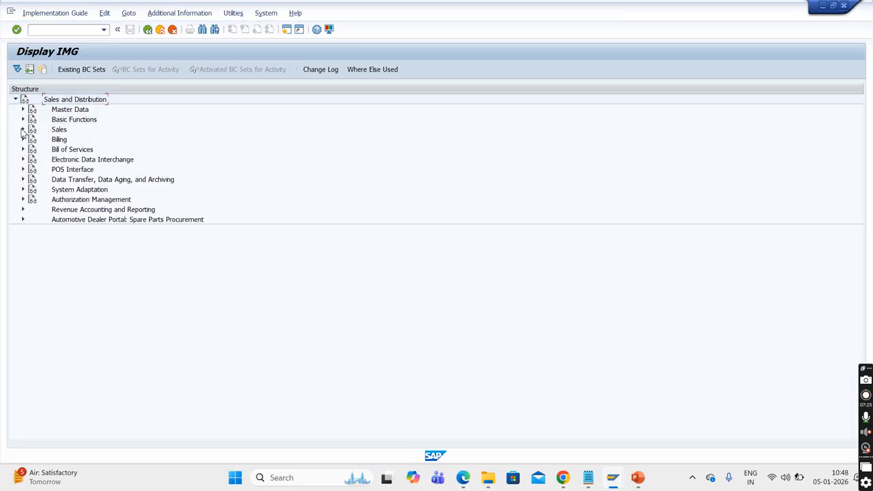
left_click(22, 129)
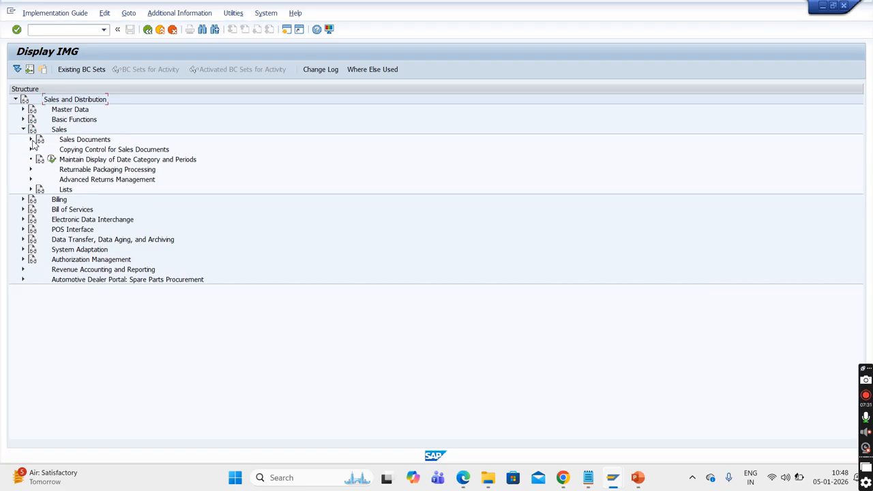
left_click(30, 140)
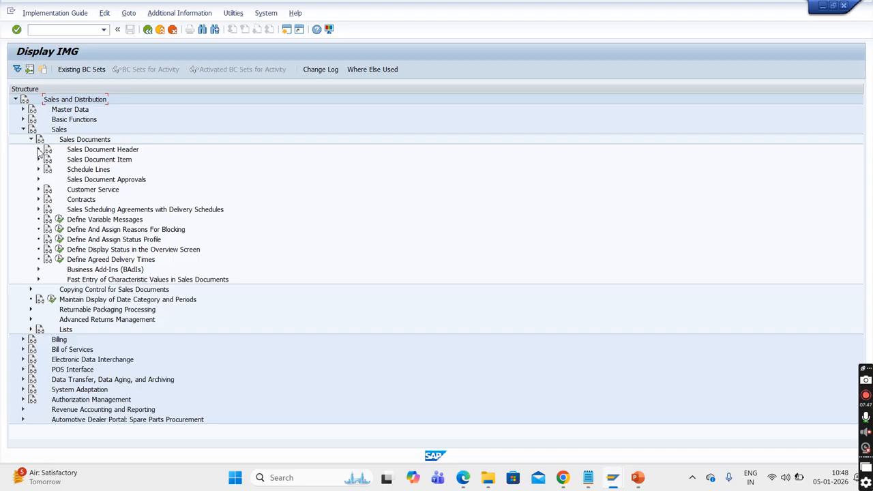
left_click(39, 150)
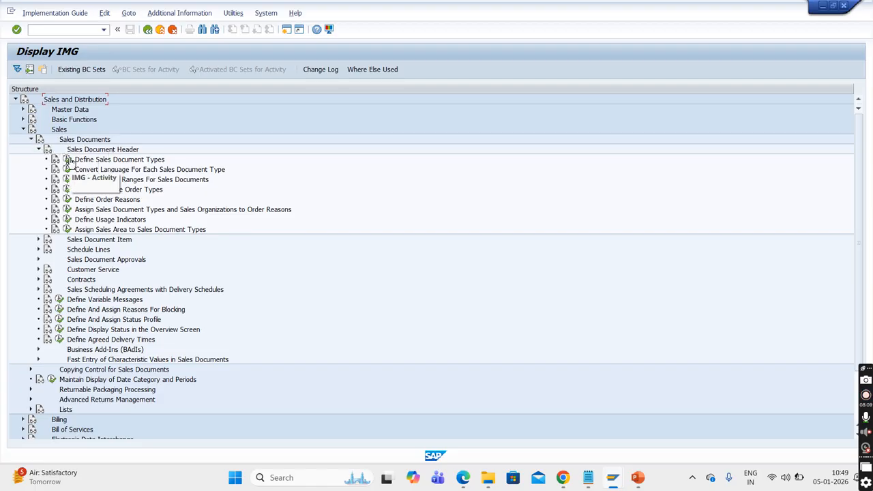
left_click(68, 159)
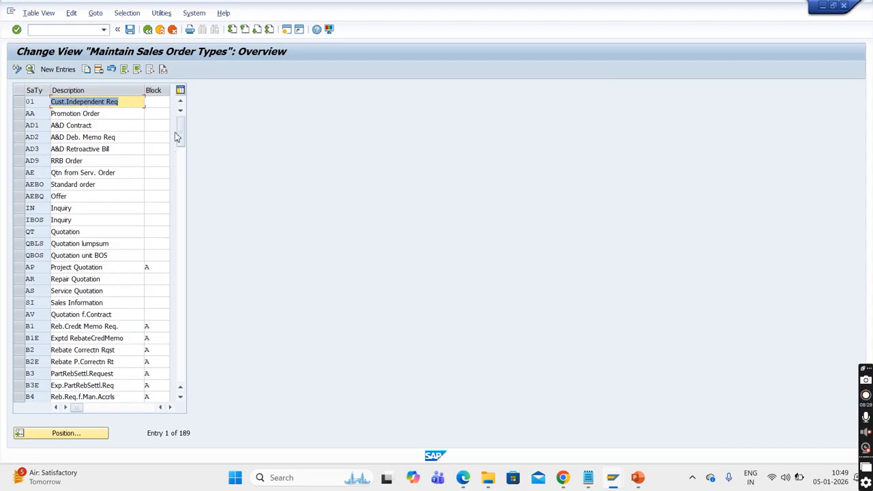
left_click(146, 30)
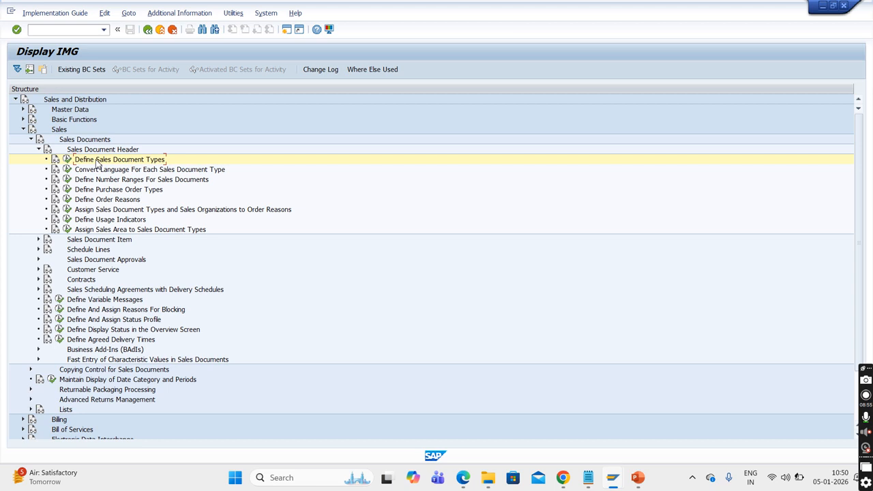
- Display the technical info of the Define Sales Document Types activity and show its maintenance objects
right_click(98, 162)
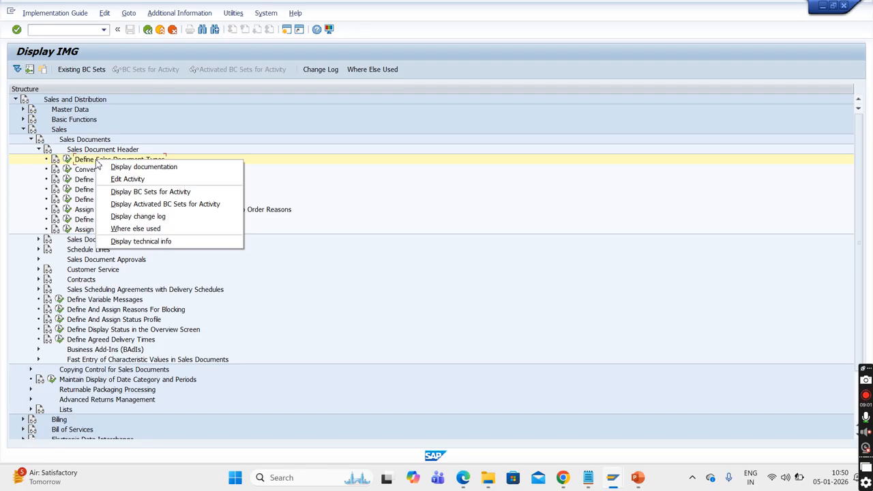
left_click(167, 243)
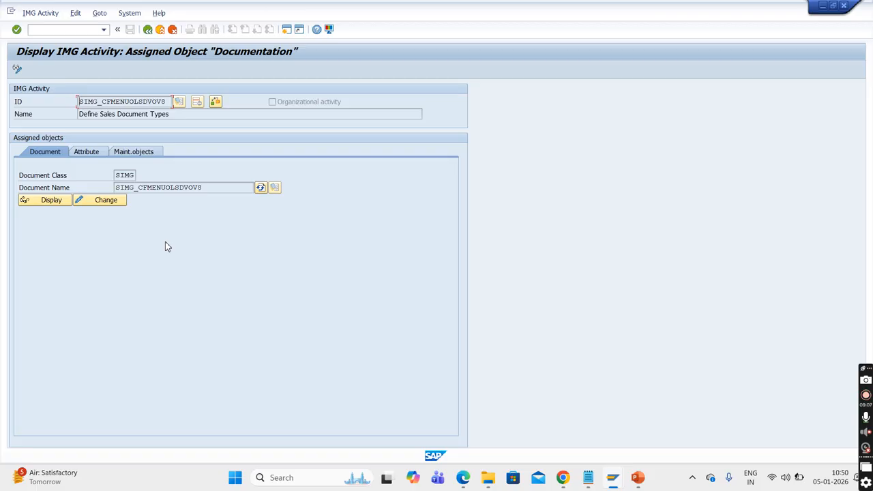
left_click(139, 153)
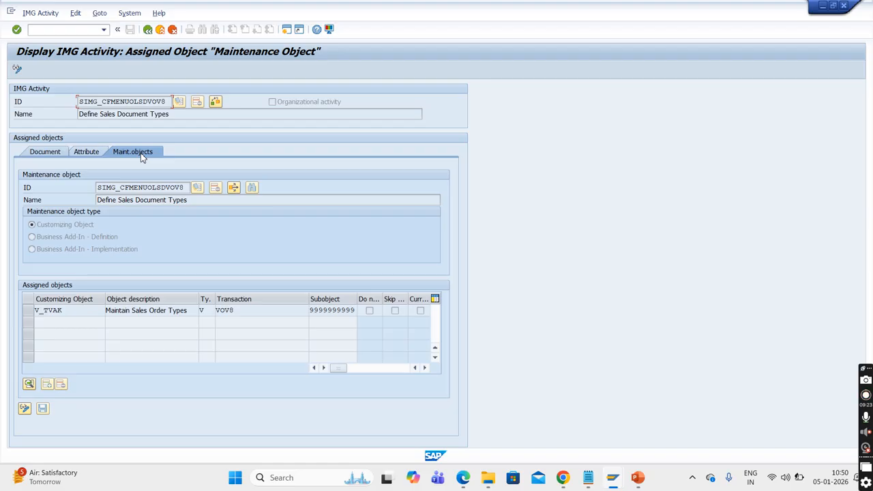
- Look up what object type V means for the V_TVAK customizing object, and close the value list
left_click(213, 312)
left_click(221, 313)
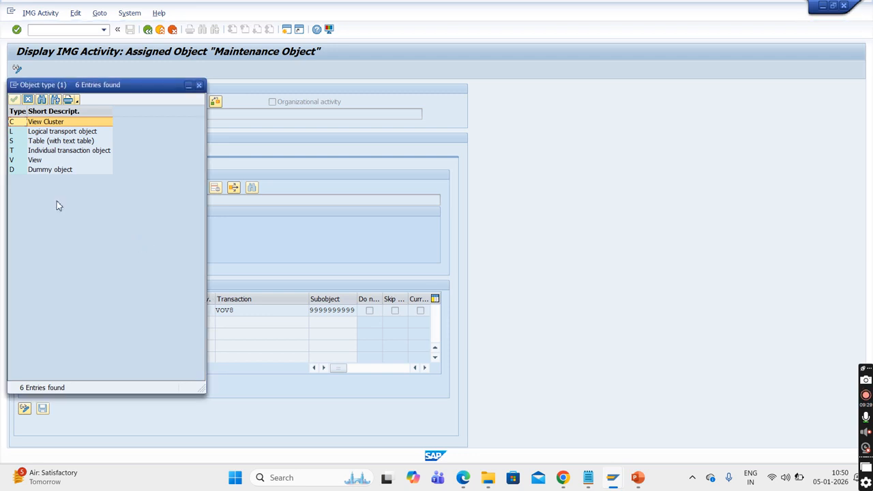
left_click(18, 162)
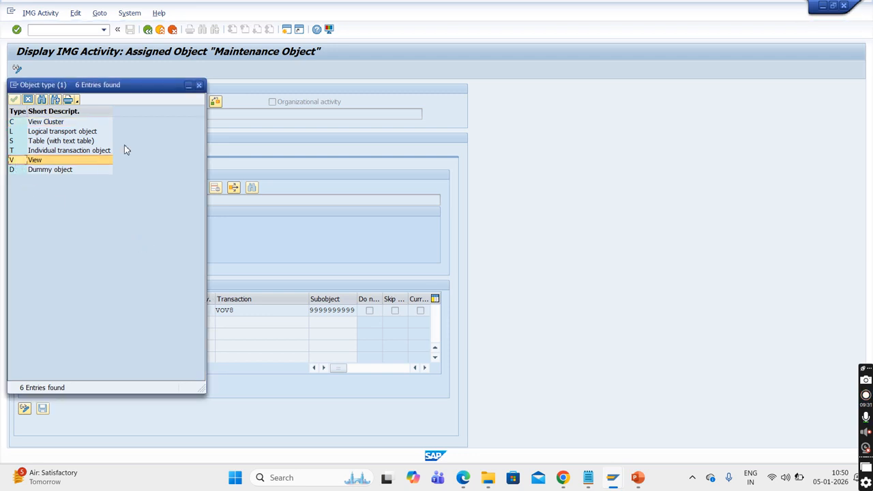
left_click(199, 84)
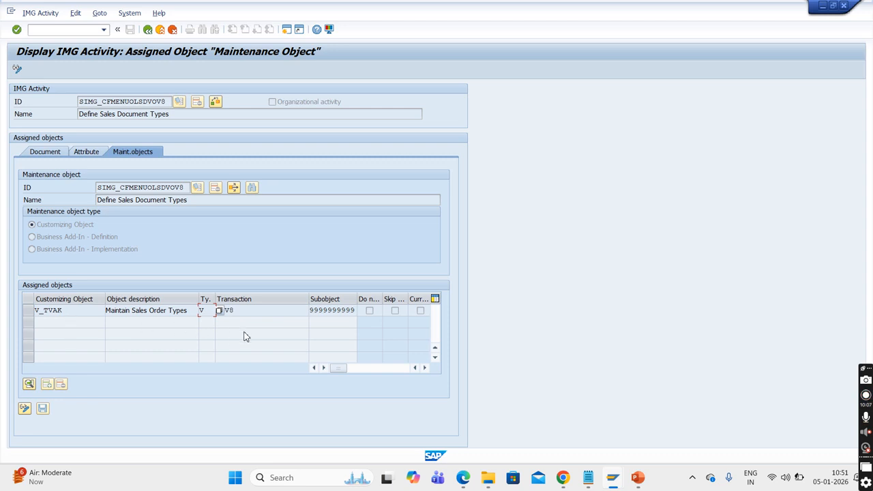
- Open transaction VOV8 in a new session using the code assigned to the V_TVAK object
left_click(282, 312)
left_click(73, 32)
type("/ovov8")
key("Return")
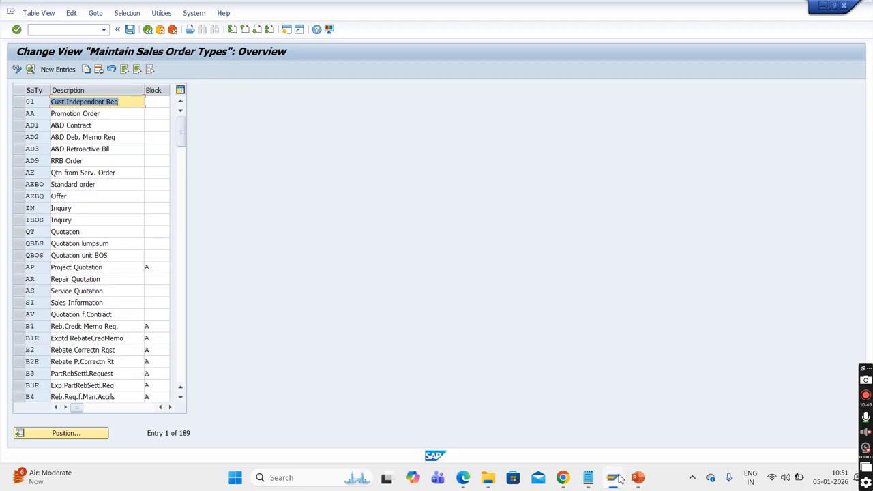
- Switch back to the IMG session, leave the technical info, collapse Sales Documents and expand Copying Control for Sales Documents
mouse_move(619, 480)
left_click(565, 437)
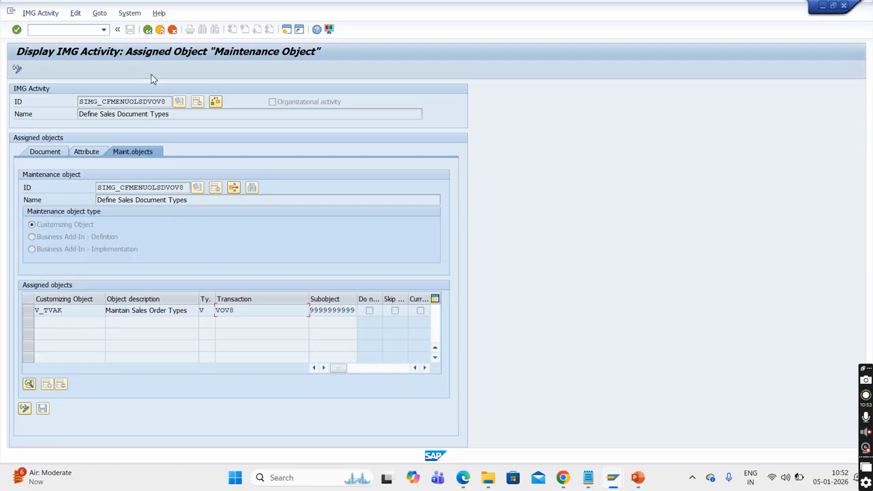
left_click(148, 30)
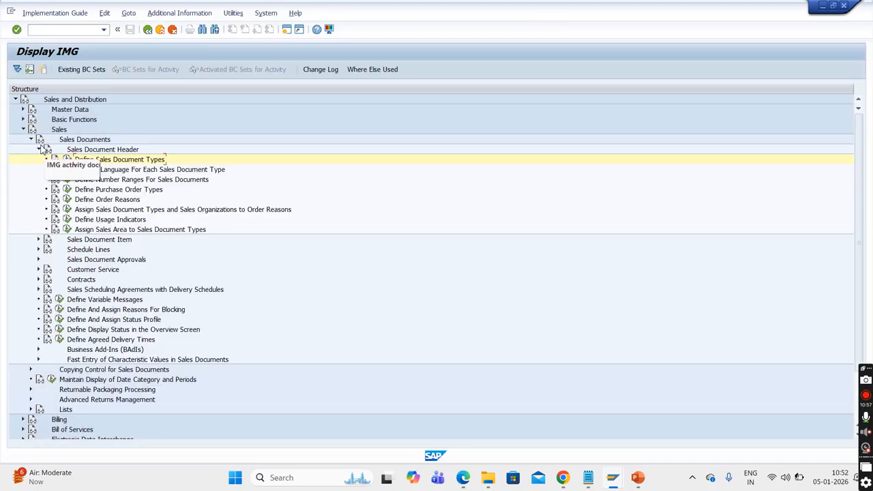
left_click(39, 150)
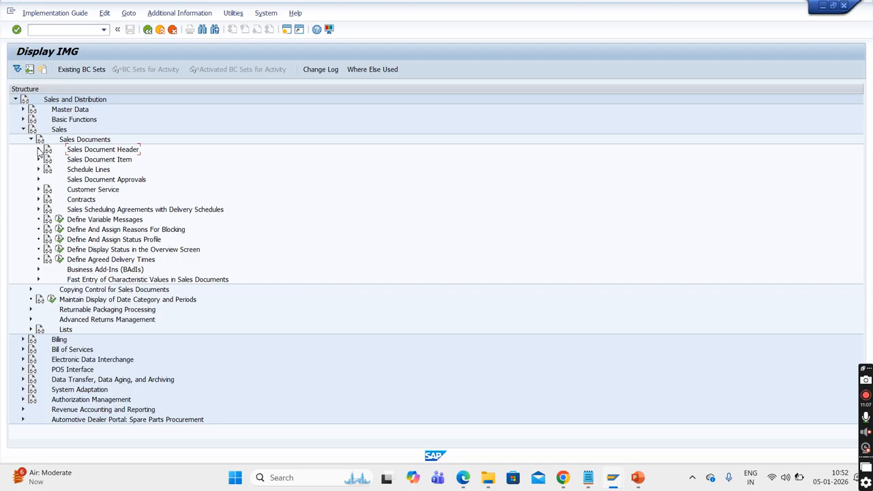
left_click(31, 140)
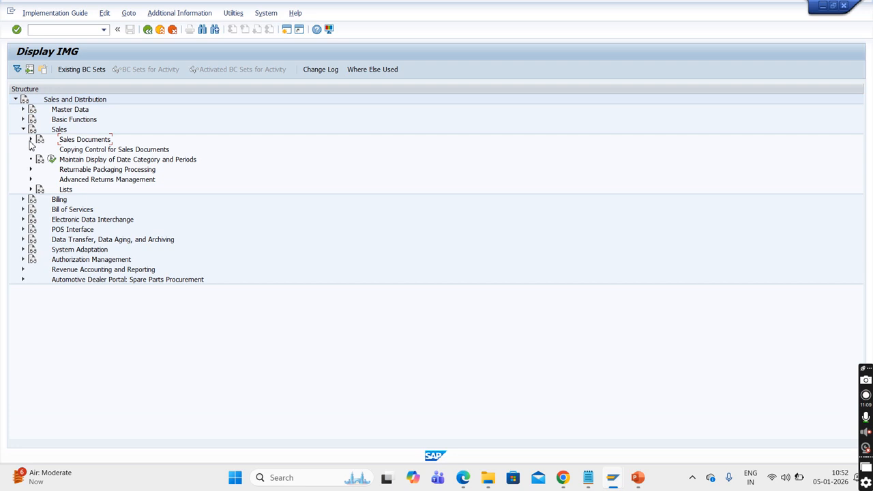
left_click(31, 150)
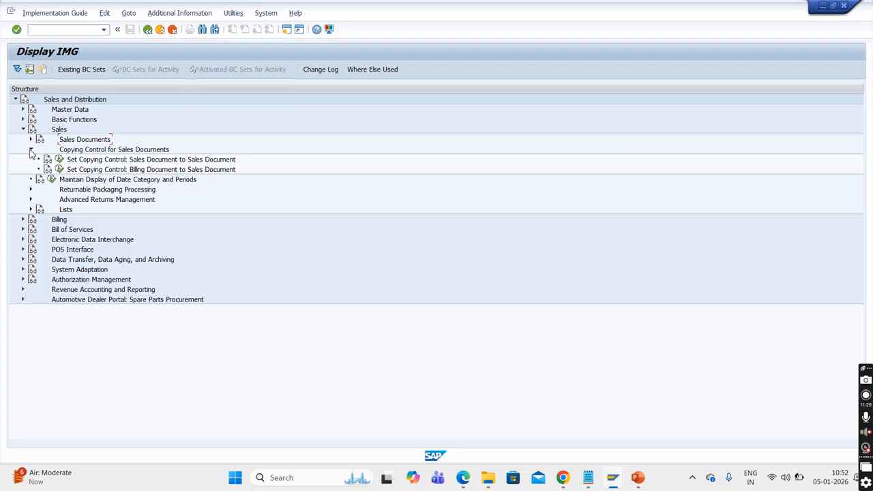
- Open Set Copying Control: Sales Document to Sales Document, examine its Header dialog structure, and return to the IMG tree
right_click(89, 162)
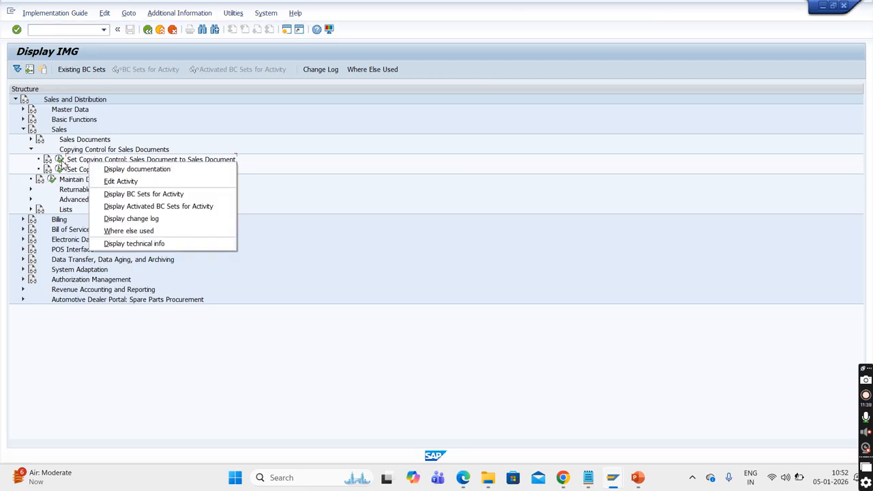
left_click(62, 162)
left_click(61, 163)
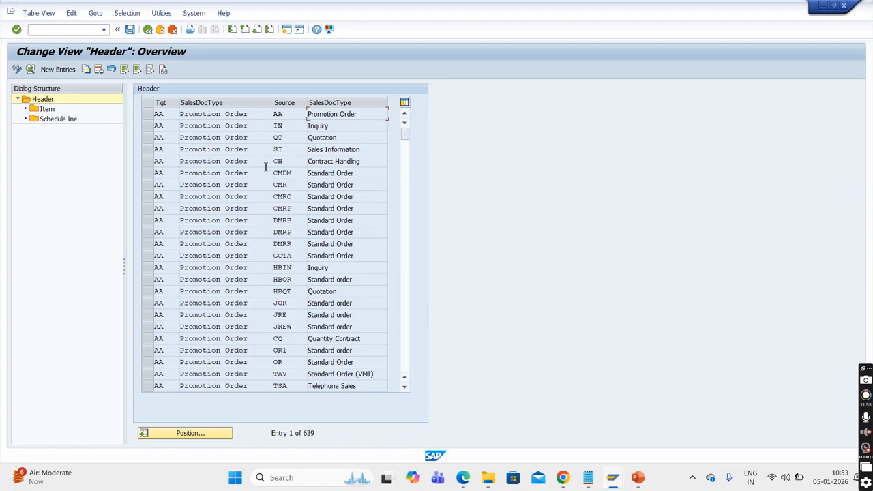
left_click(18, 99)
left_click(18, 99)
left_click(179, 240)
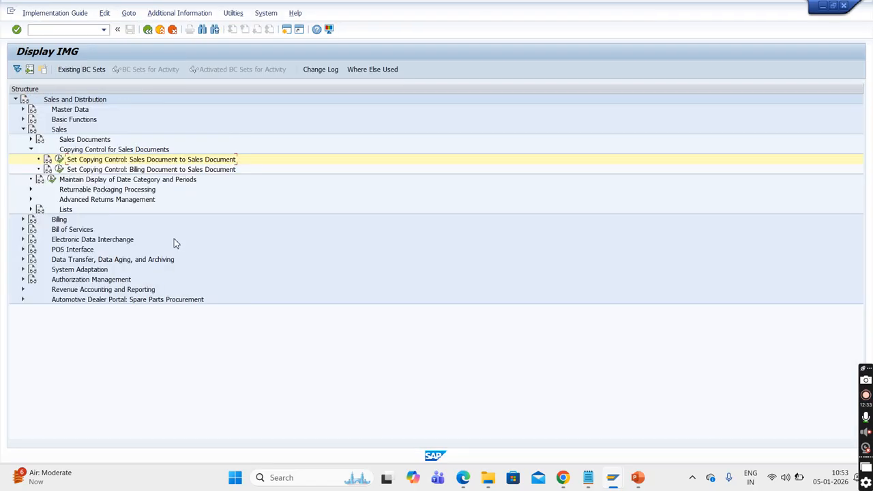
- Display the maintenance objects of Set Copying Control: Sales Document to Sales Document and look up the meaning of its object type C
right_click(110, 162)
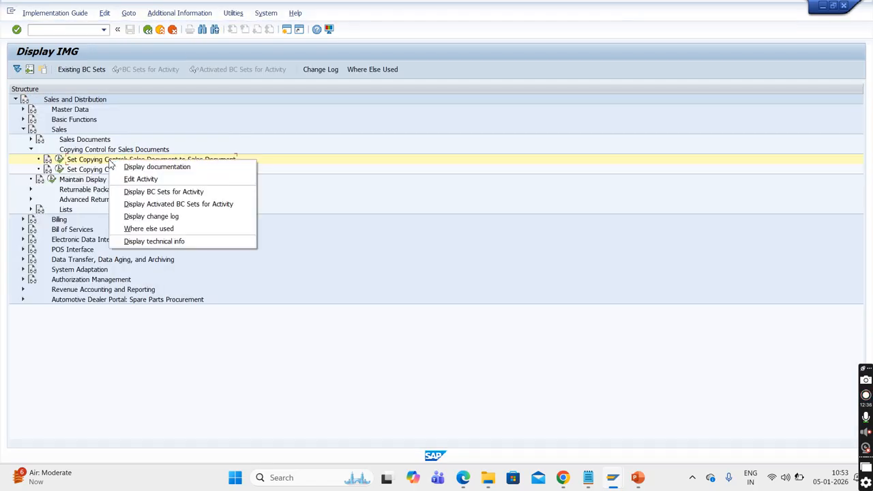
left_click(151, 241)
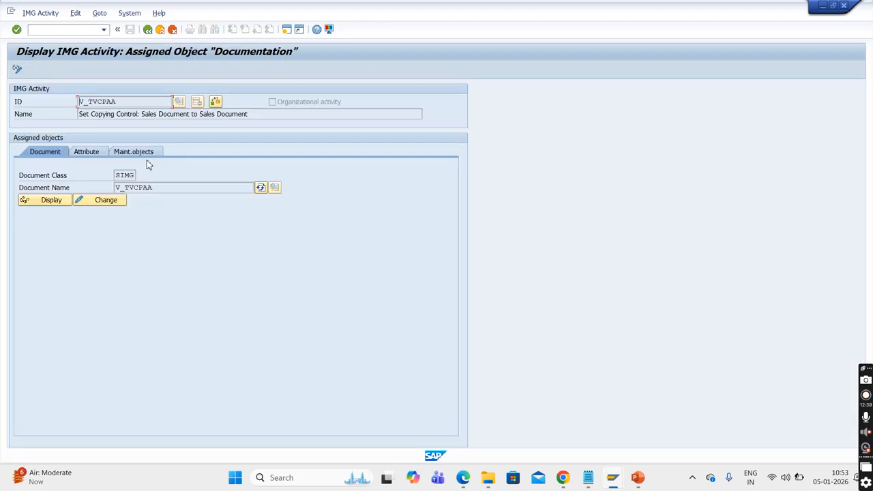
left_click(146, 156)
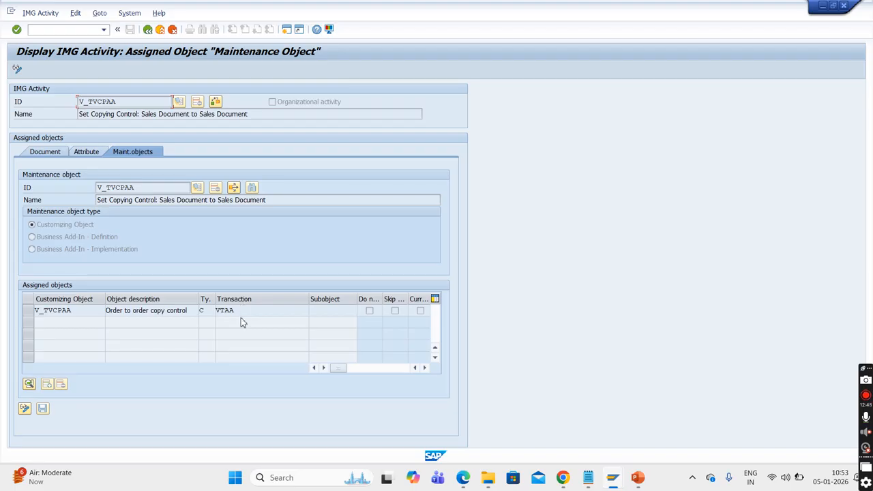
left_click(208, 311)
left_click(218, 312)
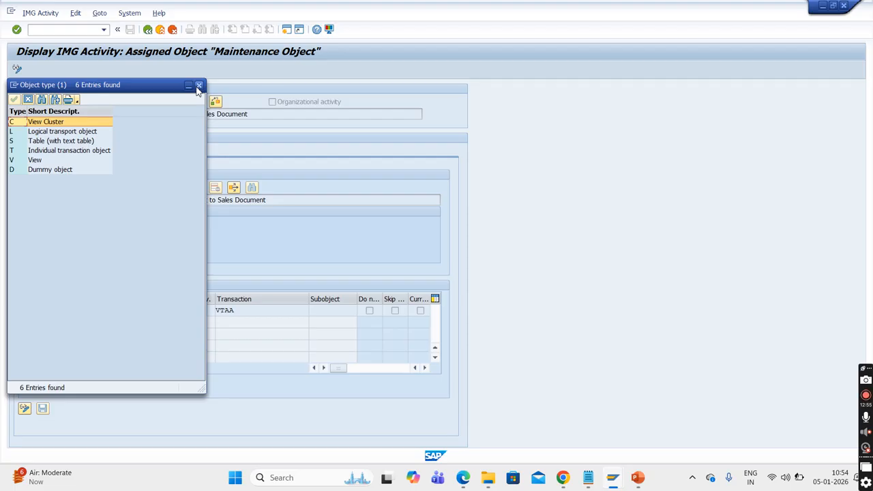
left_click(199, 85)
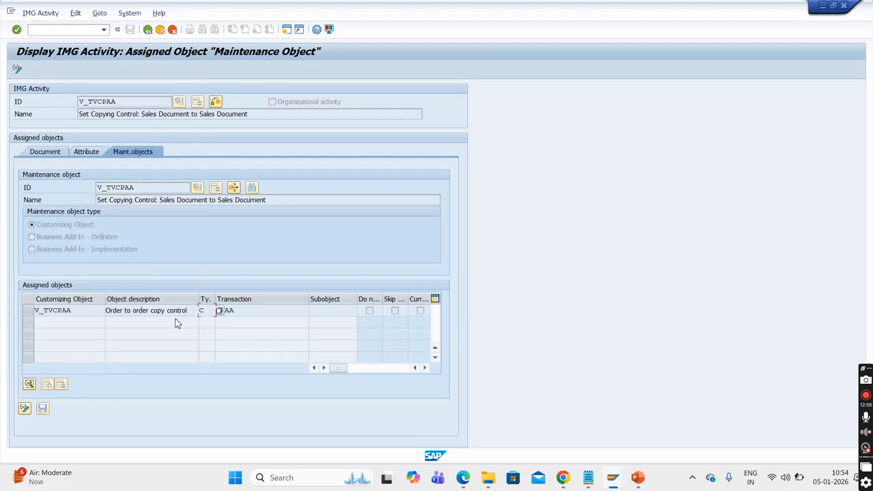
- Open transaction VTAA, the code assigned to the V_TVCPAA object, in a new session
left_click(250, 312)
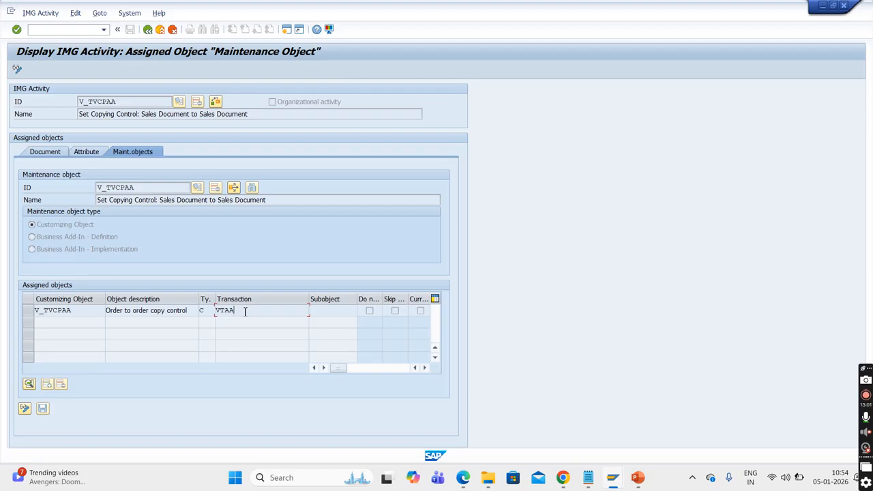
left_click(50, 31)
type("/ovtaa")
key("Return")
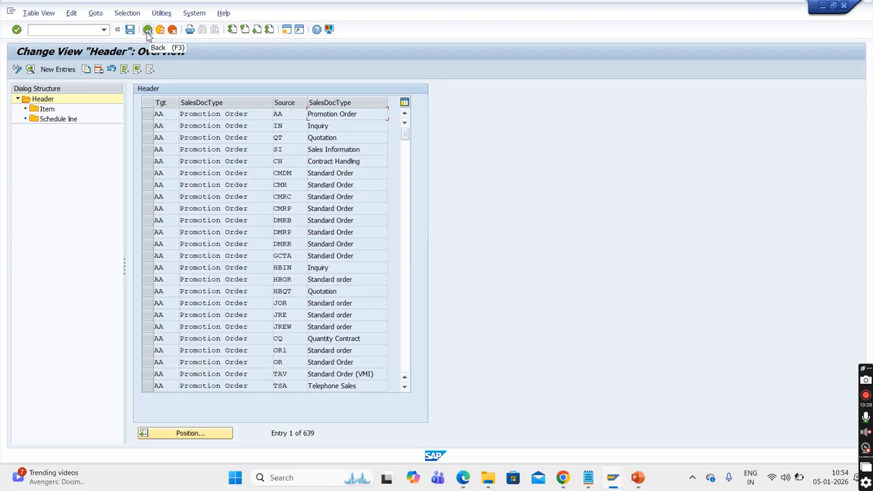
- Switch back to the IMG session, leave the technical info, collapse Copying Control for Sales Documents and expand Returnable Packaging Processing
mouse_move(616, 484)
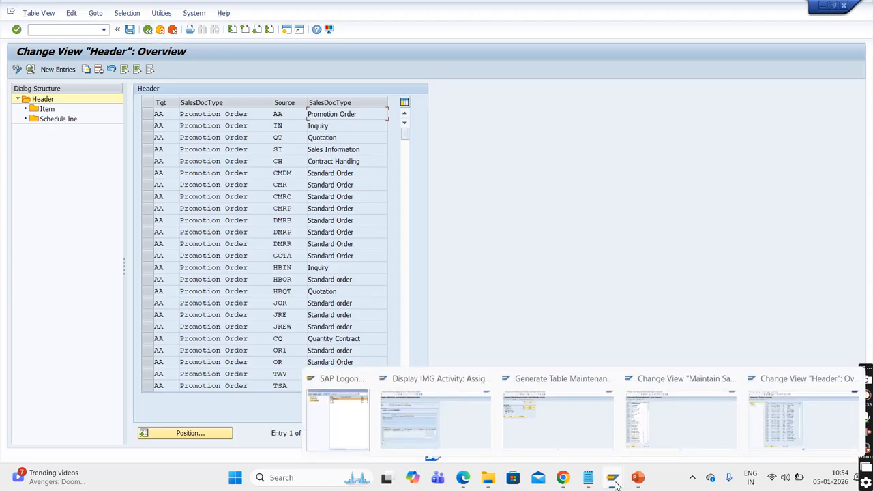
left_click(450, 410)
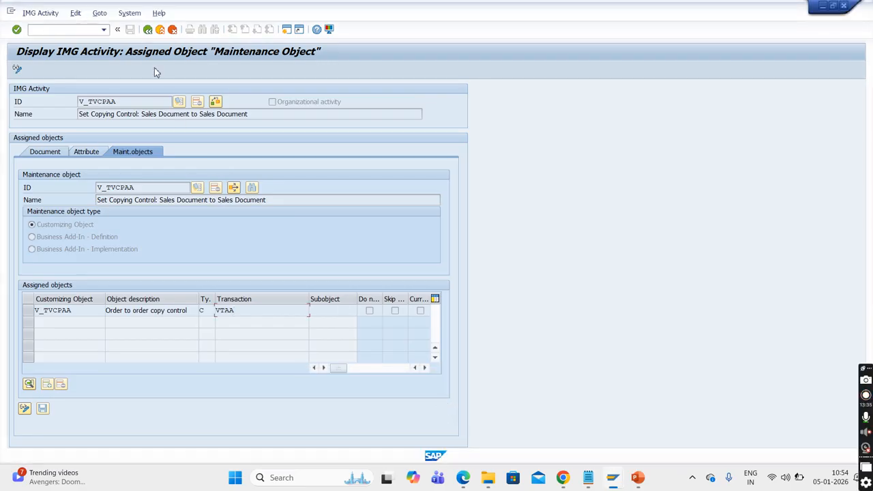
left_click(148, 29)
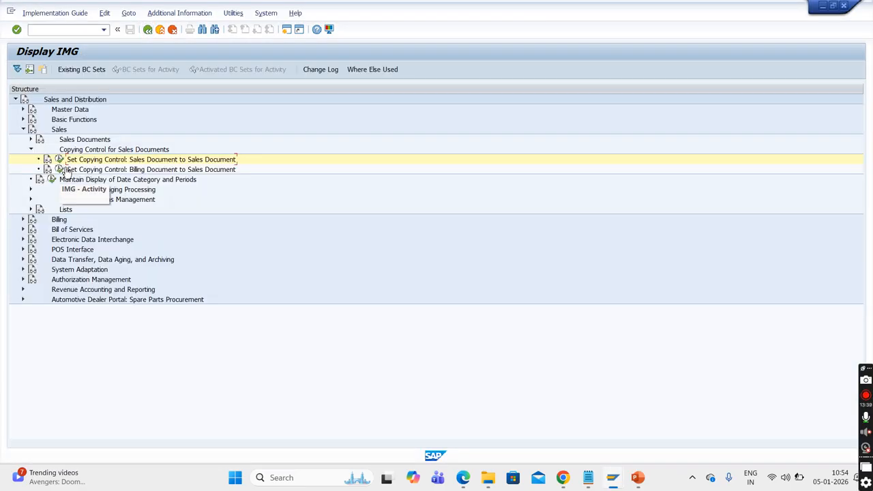
left_click(30, 150)
left_click(30, 169)
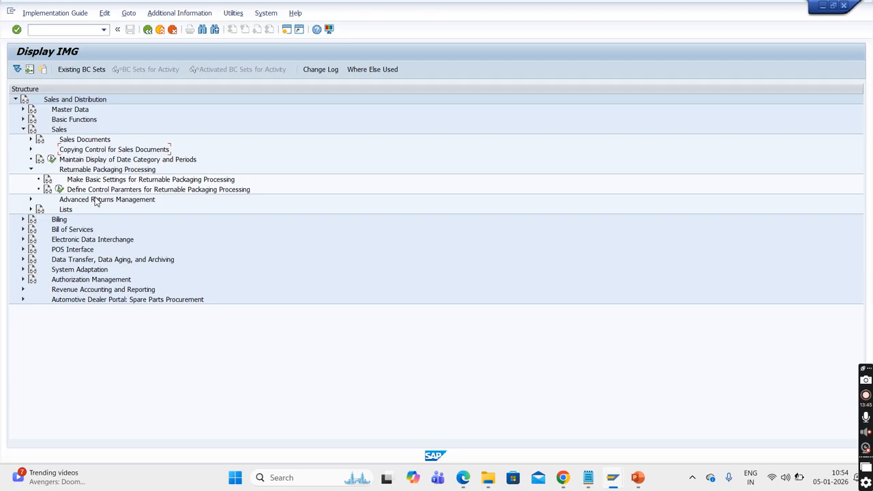
- Open the control parameters activity for Returnable Packaging Processing, examine its Central Control dialog structure, and return to the IMG tree
left_click(59, 189)
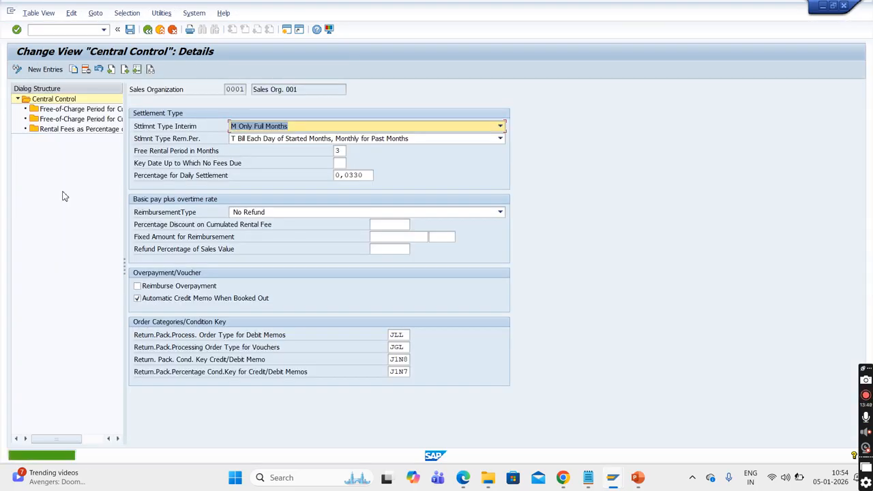
left_click(17, 100)
left_click(18, 100)
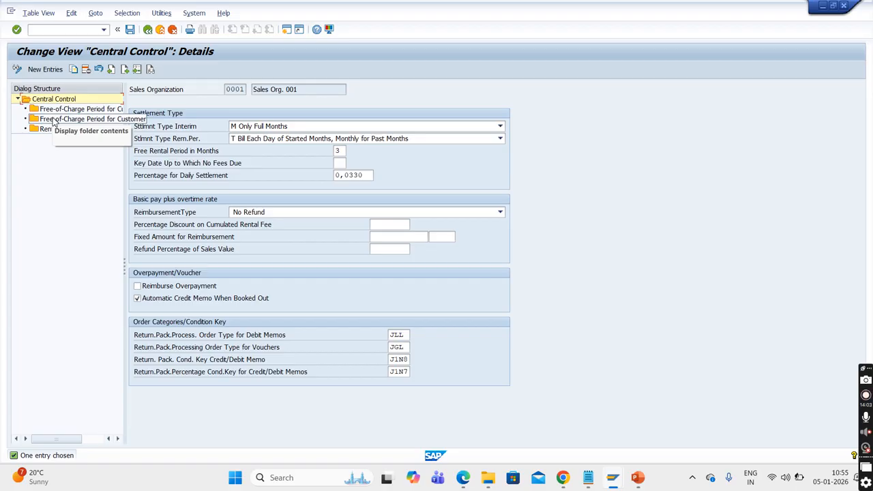
left_click(147, 30)
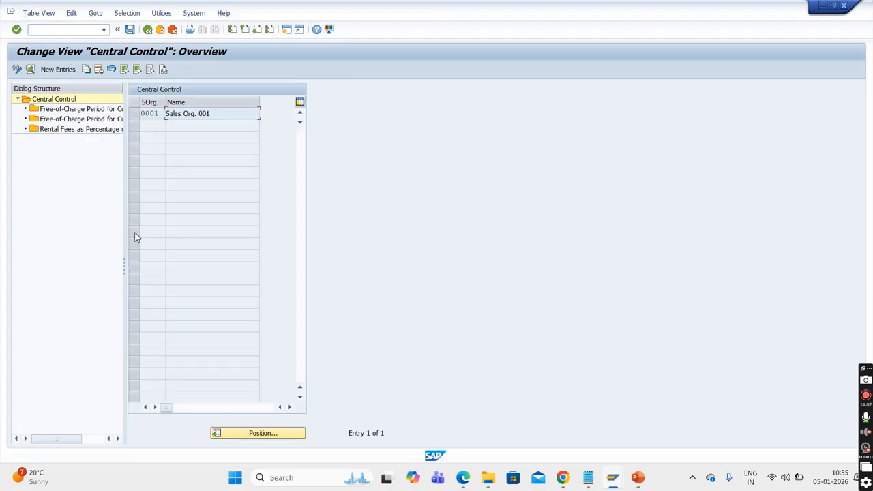
left_click(147, 29)
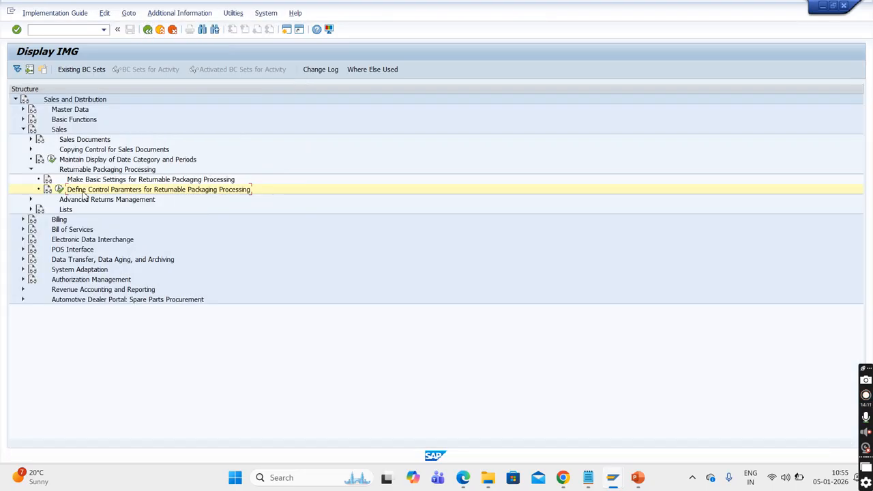
- Display the maintenance objects in the technical info of the Returnable Packaging Processing control parameters activity
right_click(83, 193)
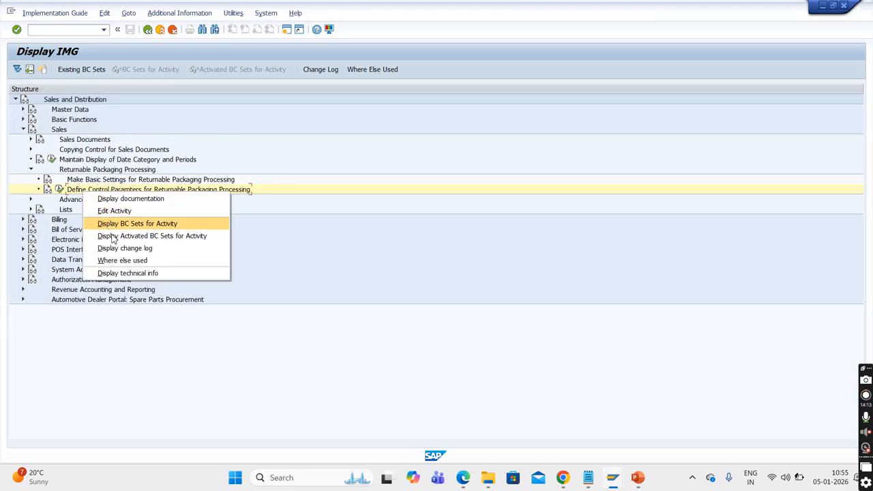
left_click(121, 273)
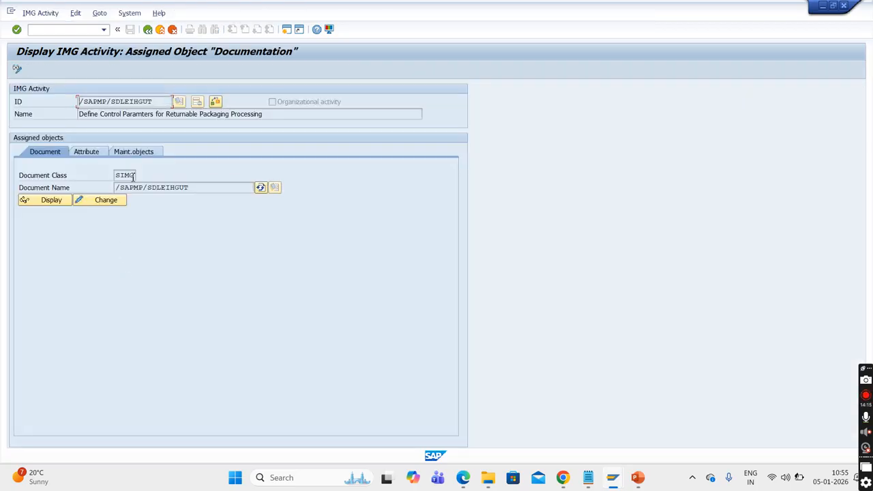
left_click(136, 153)
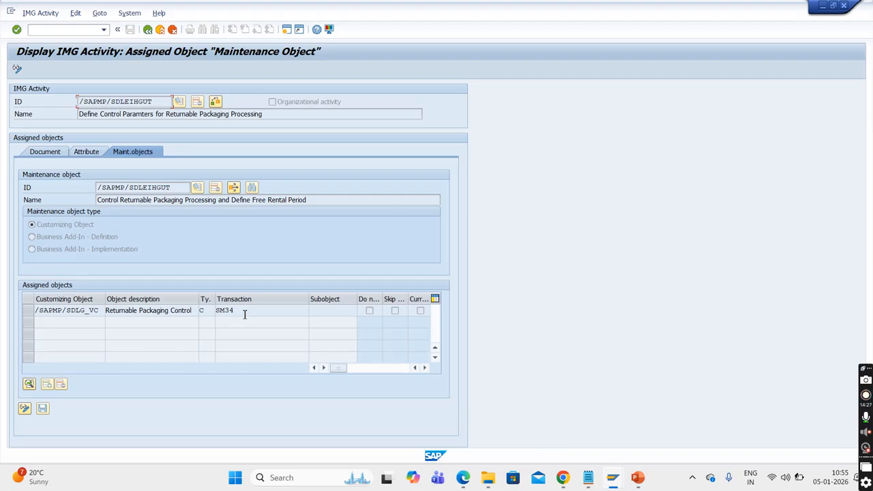
- Open transaction SM34 in a new session
left_click(72, 31)
type("/osm34")
key("Return")
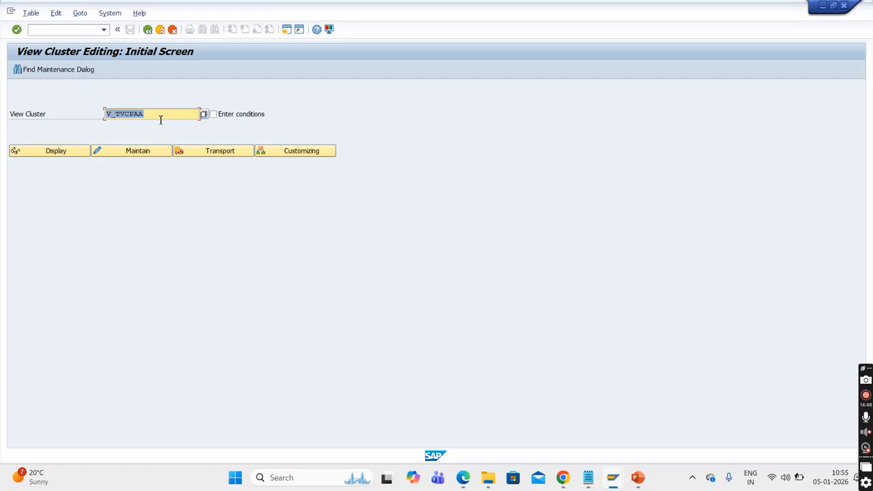
- Display view cluster V_TVCPAA, examine its Header overview, and return to the View Cluster Editing initial screen
left_click(65, 152)
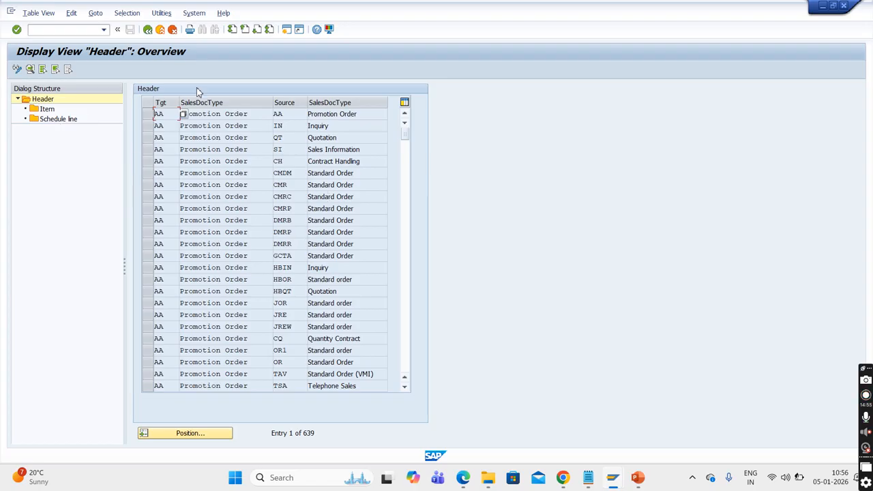
left_click(147, 29)
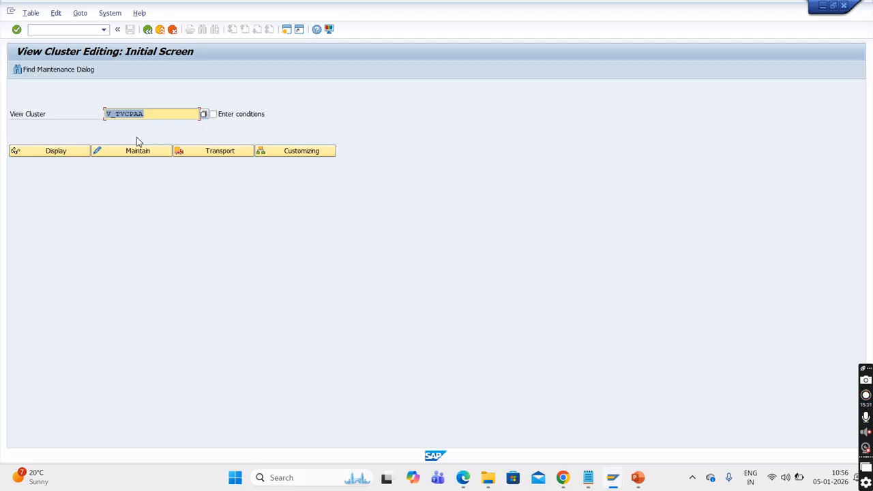
left_click(79, 149)
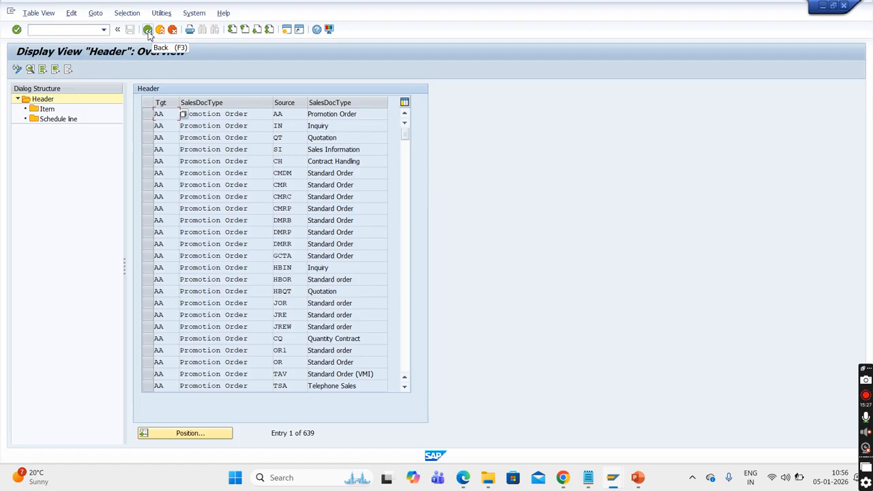
left_click(148, 30)
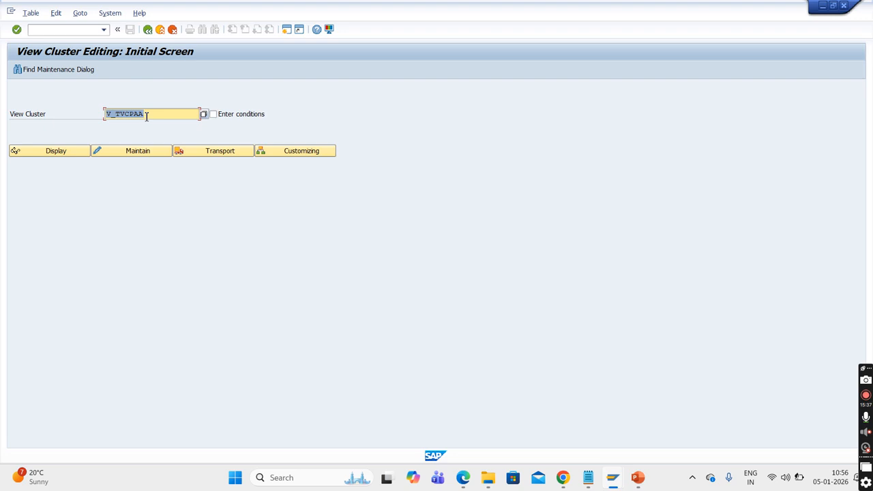
- Open transaction SE16N in a new session and try to load table TVCPAA
left_click(70, 30)
type("/ose16n")
key("Return")
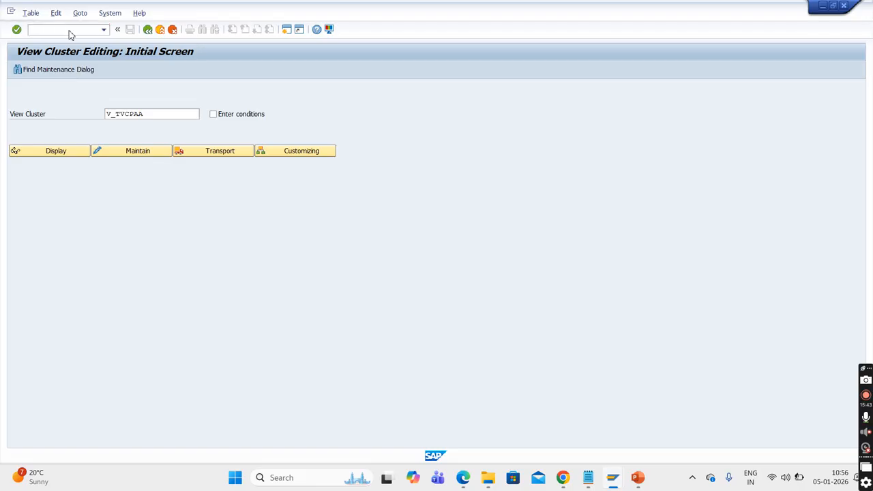
type("tvcpaa")
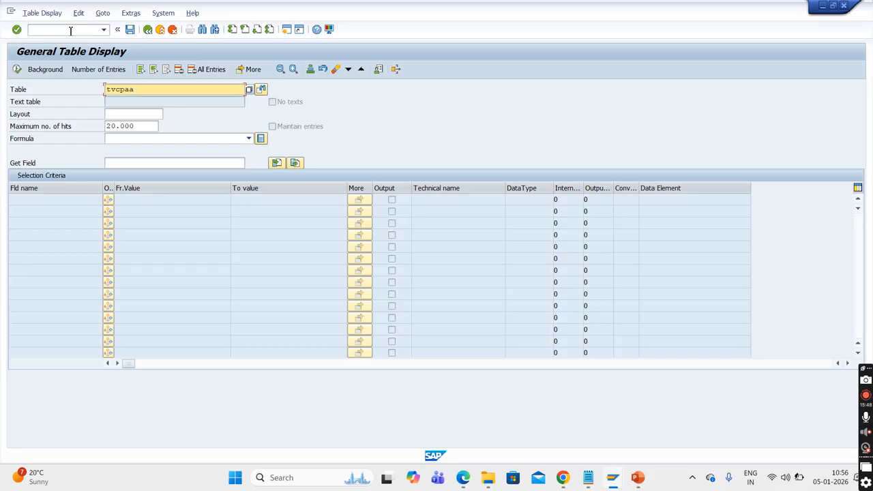
key("Return")
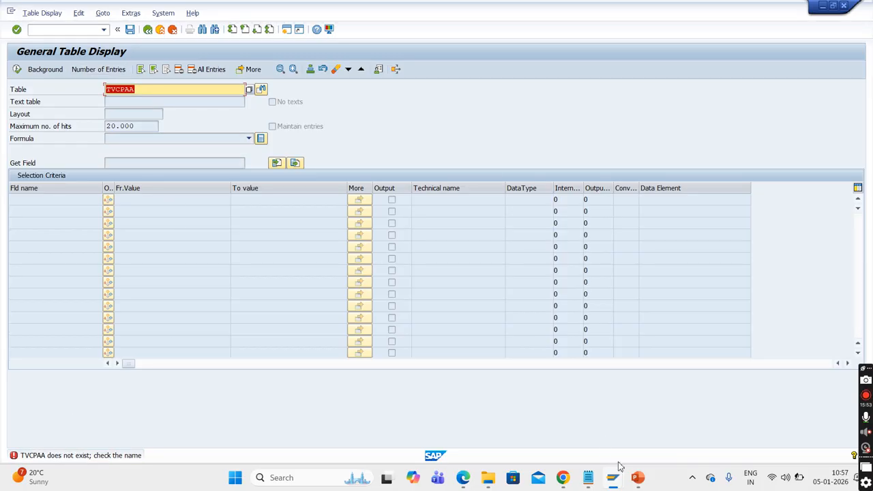
- Replace the General Table Display with transaction SE54 in the same session and switch it to view cluster editing
mouse_move(621, 483)
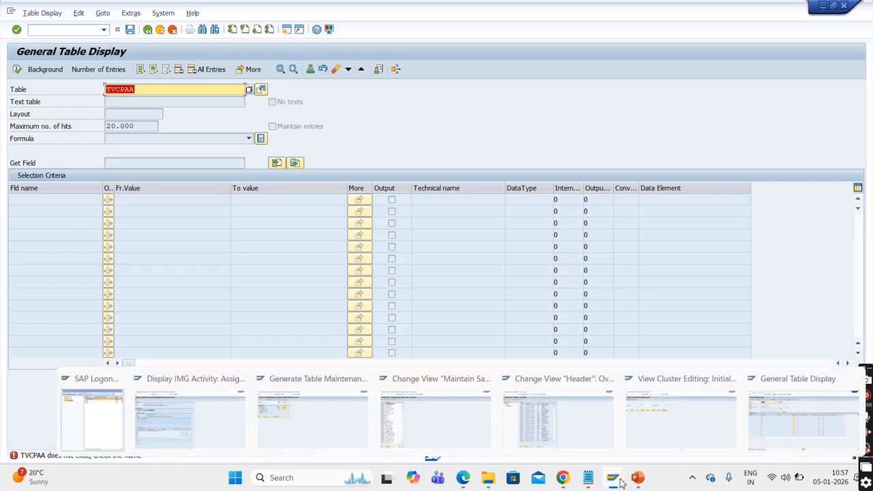
mouse_move(645, 454)
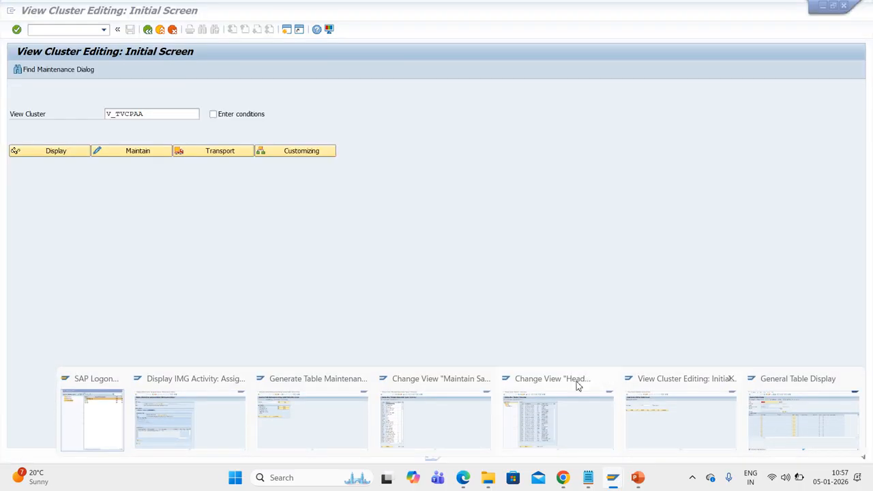
left_click(68, 29)
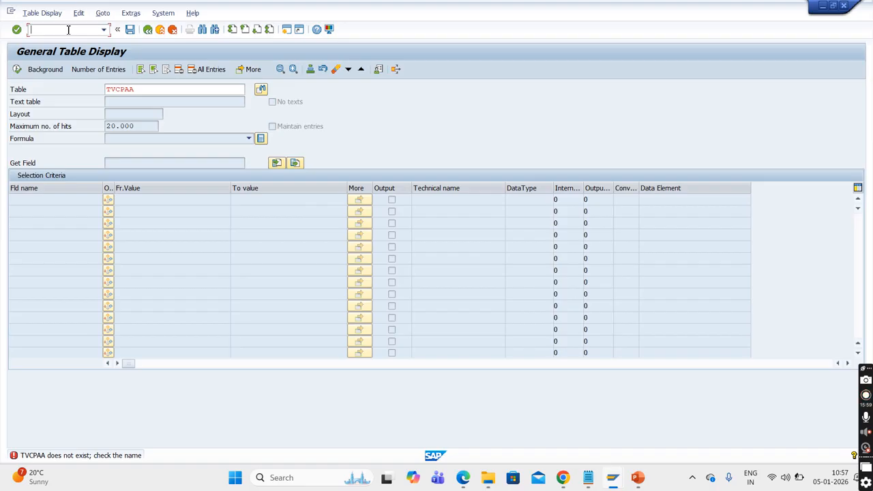
type("/nse54")
key("Return")
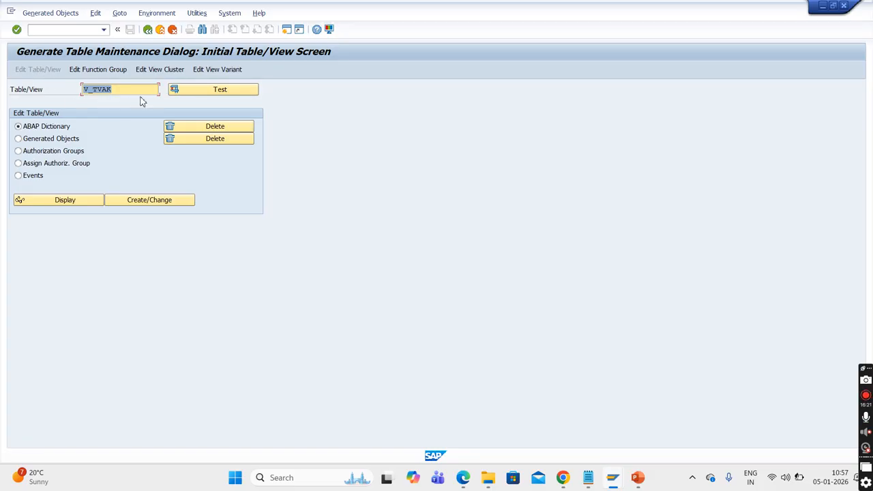
left_click(152, 71)
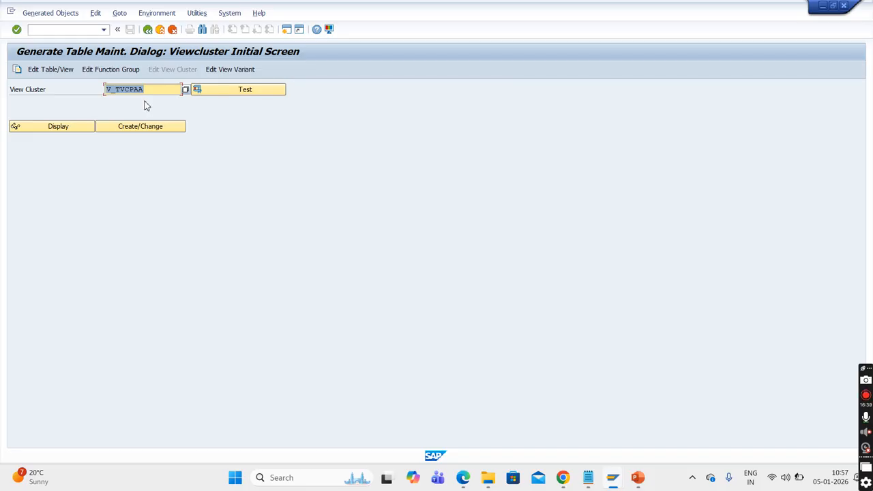
- Display the object structure of view cluster V_TVCPAA and show the tables and join conditions of its Header view V_TVCPAAK
left_click(62, 130)
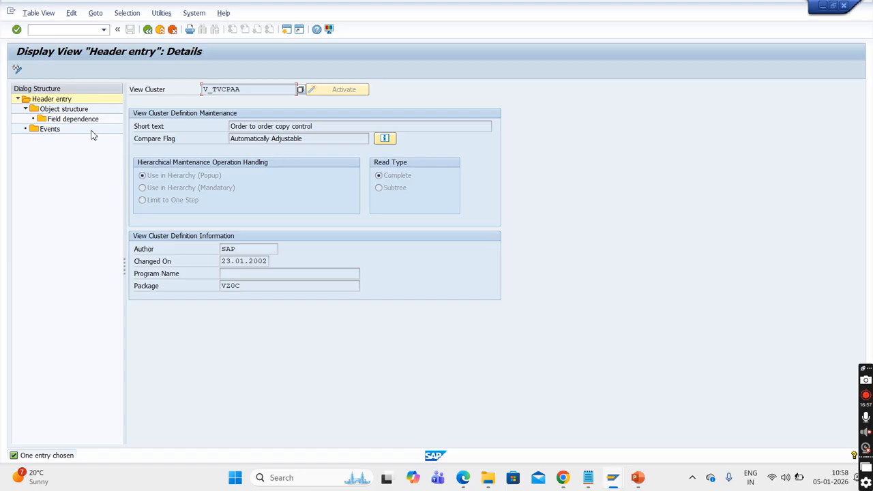
double_click(68, 113)
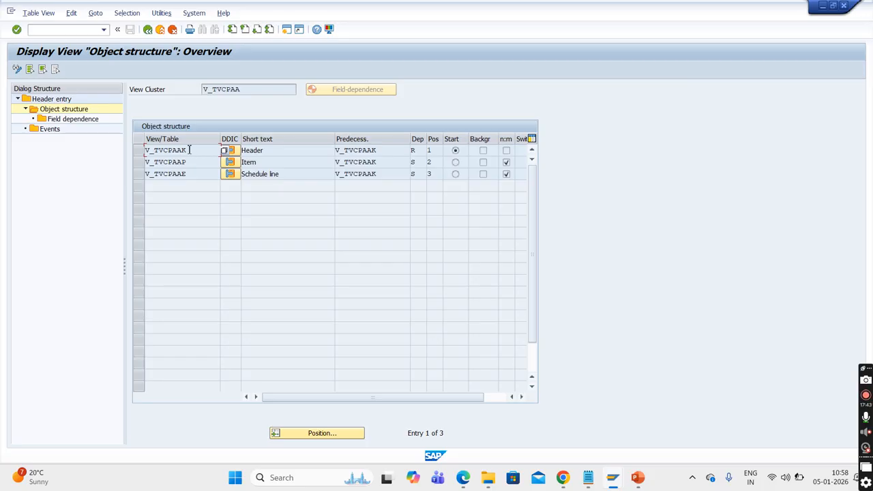
left_click(232, 151)
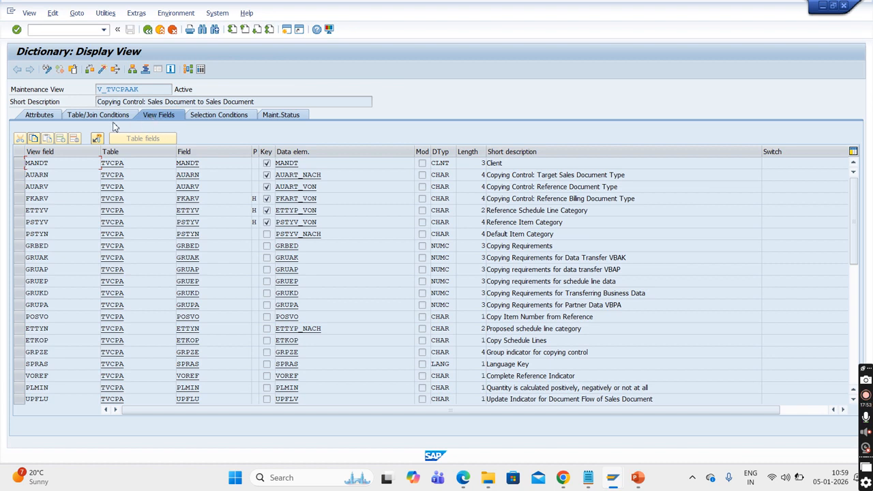
left_click(97, 114)
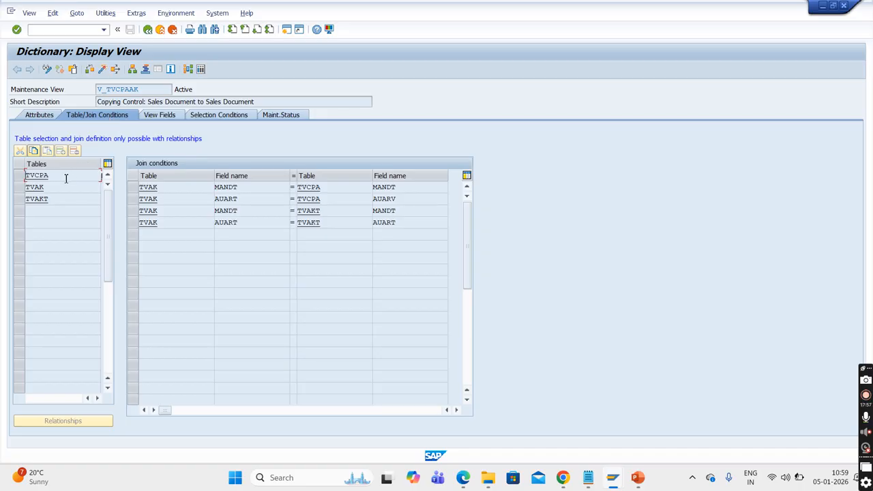
- Examine the tables TVCPA, TVAK and TVAKT joined in the Header view and return to the view cluster's object structure
left_click(53, 192)
left_click(57, 202)
left_click(82, 189)
left_click(78, 180)
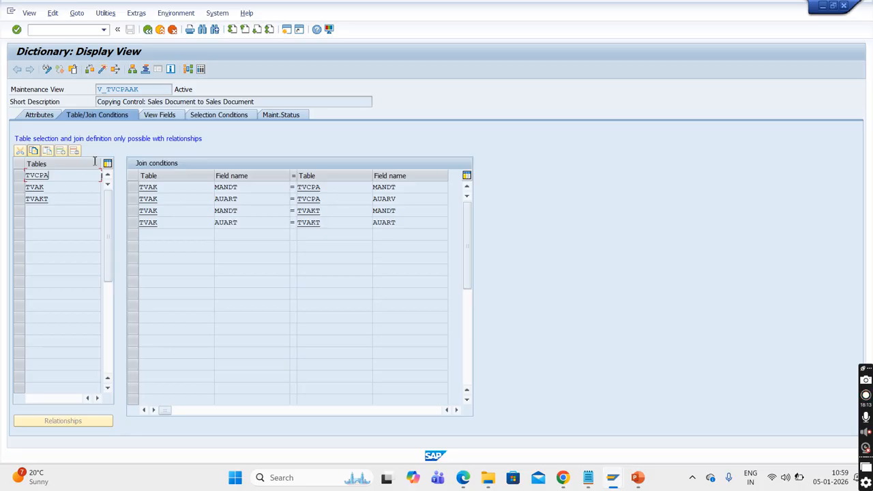
left_click(148, 31)
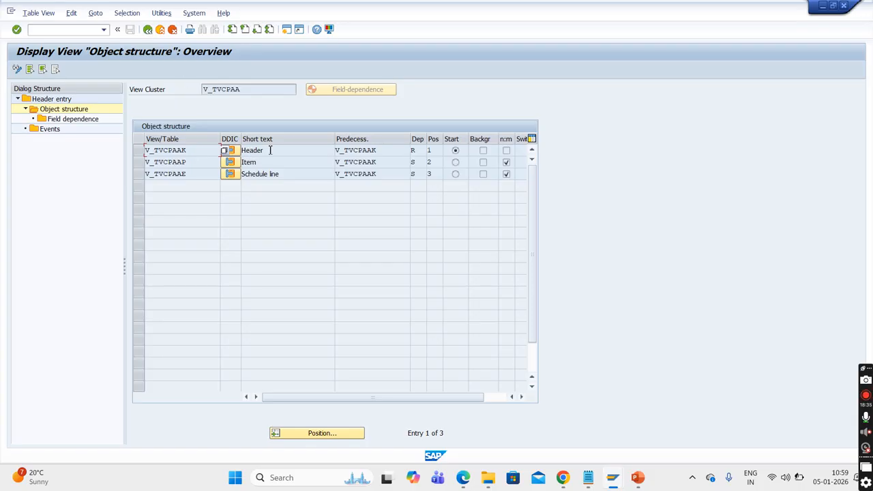
- Examine the view names of the Header, Item and Schedule line entries in the object structure of view cluster V_TVCPAA
left_click_drag(266, 151, 137, 165)
left_click_drag(270, 167, 128, 169)
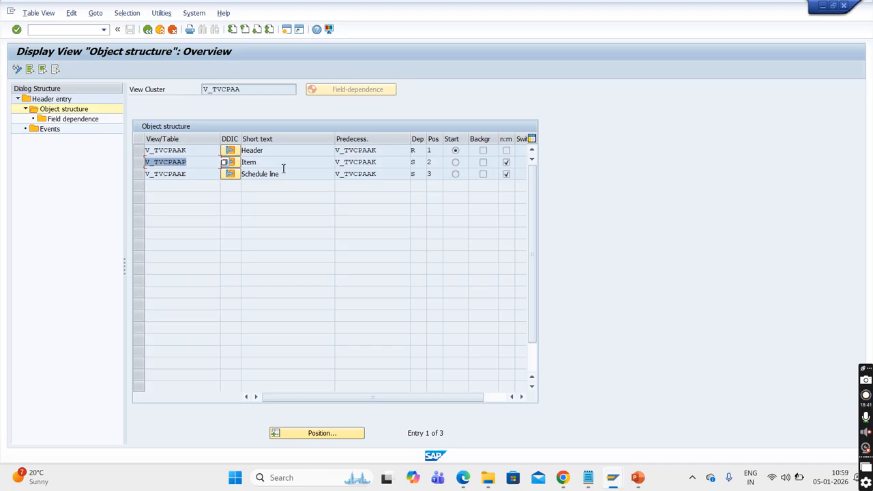
left_click_drag(193, 174, 142, 177)
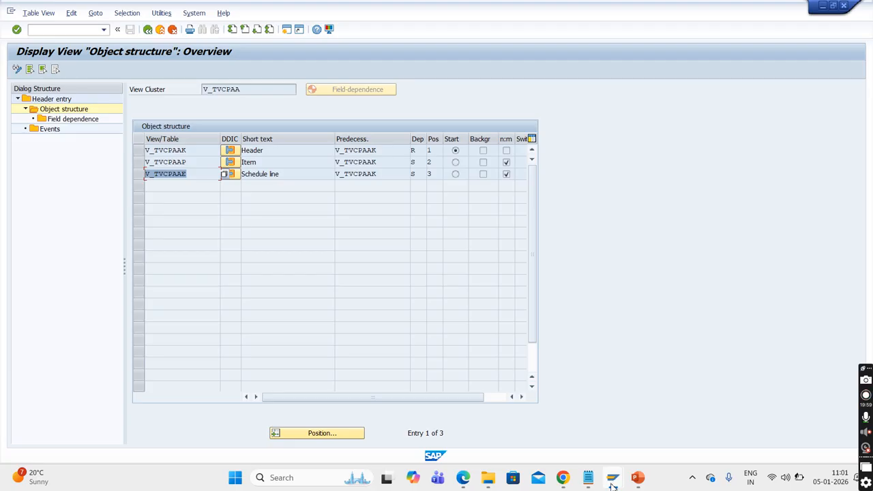
- Switch to the session showing IMG activity /SAPMP/SDLEIHGUT and leave its maintenance object display
mouse_move(613, 486)
mouse_move(549, 437)
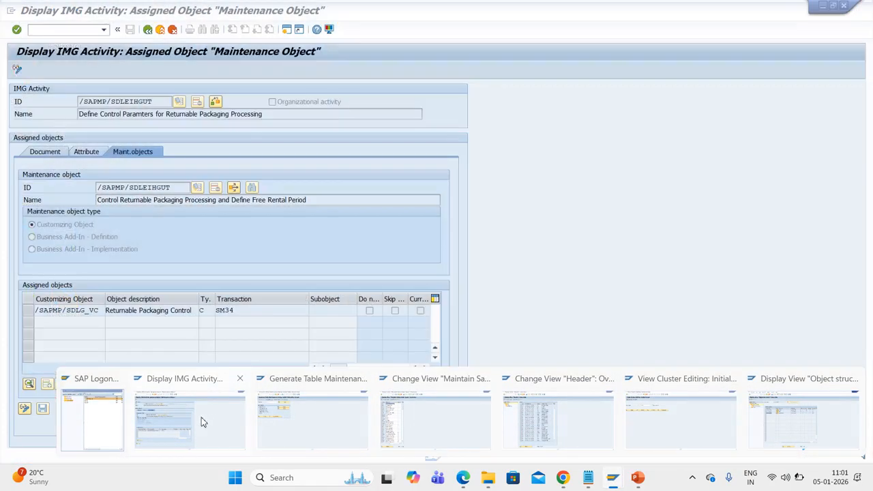
left_click(200, 418)
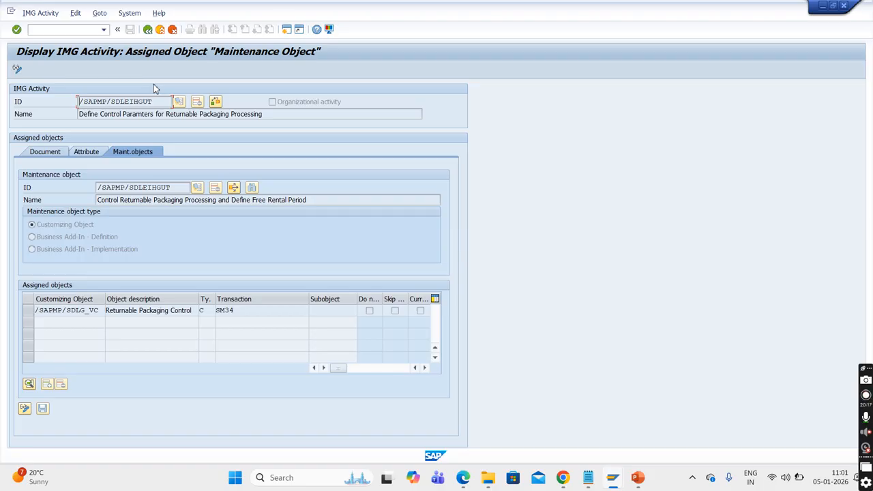
left_click(147, 29)
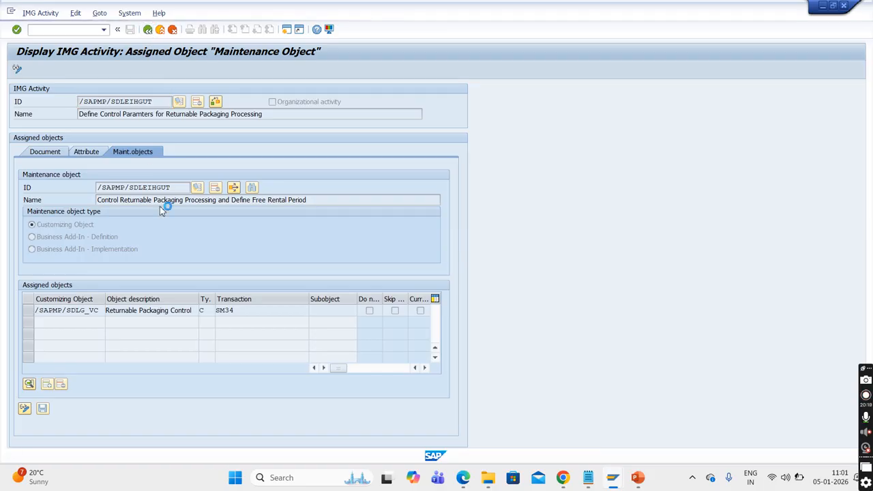